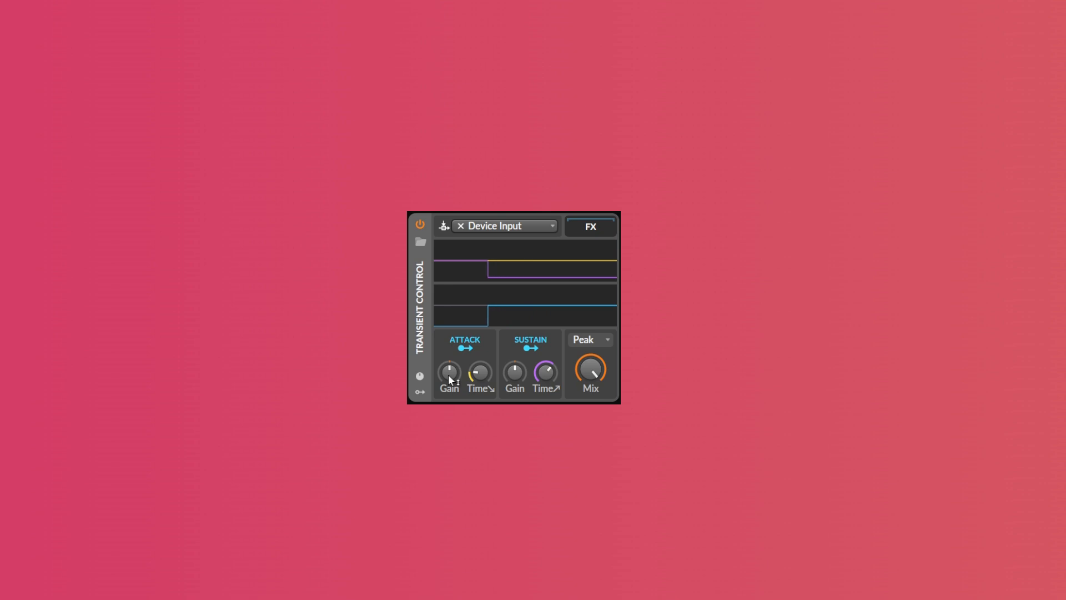
# Raise the Transient Control attack gain and adjust the sustain gain while previewing playback
pyautogui.moveTo(448, 374); pyautogui.dragTo(448, 353)
pyautogui.press('space')
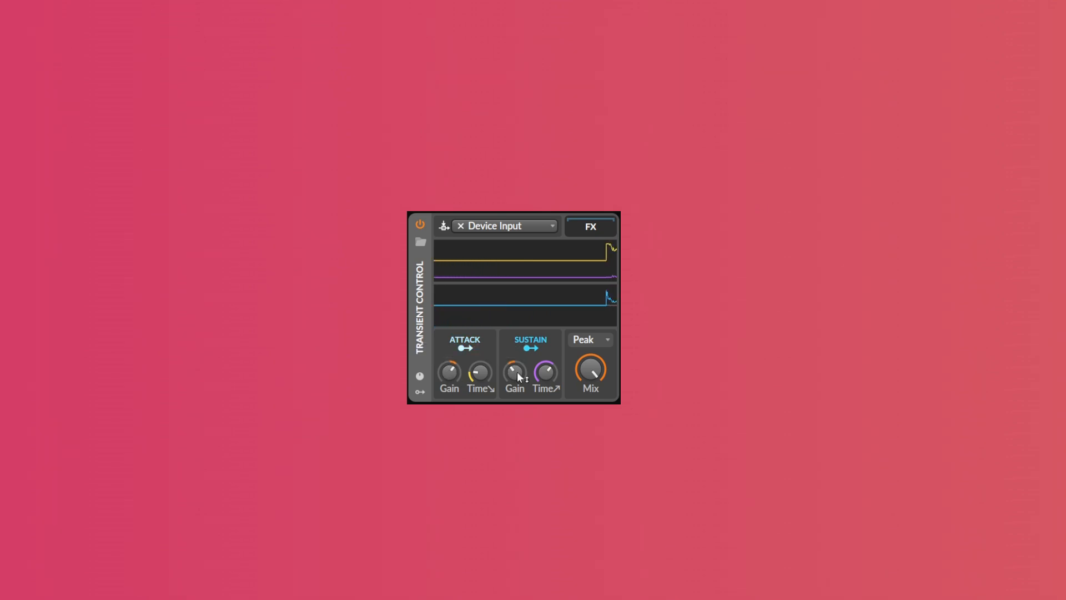
pyautogui.moveTo(452, 372); pyautogui.dragTo(481, 370)
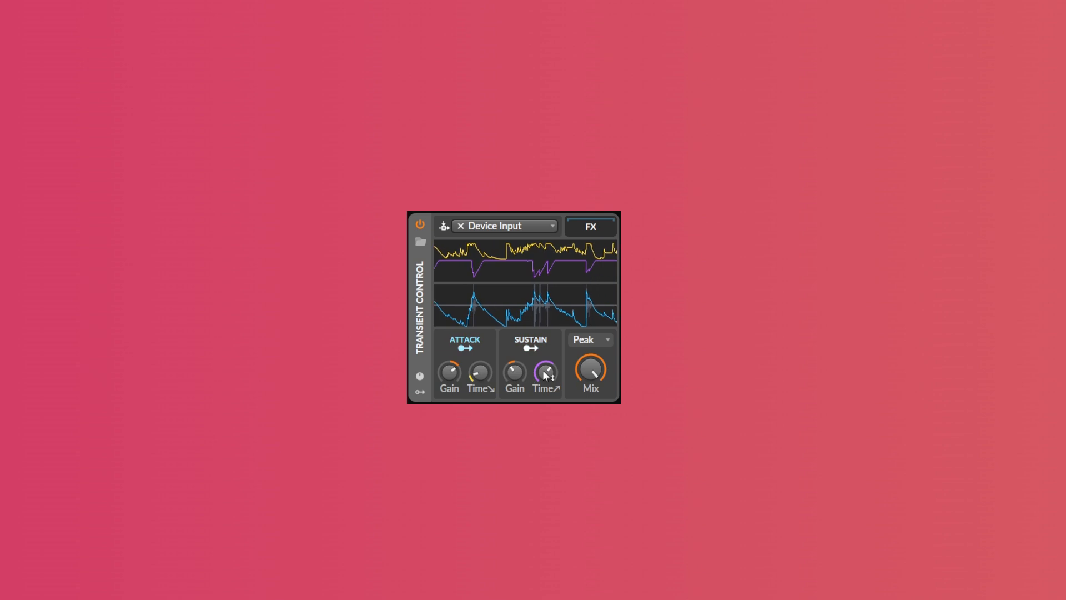
pyautogui.moveTo(514, 373); pyautogui.dragTo(513, 373)
pyautogui.press('space')
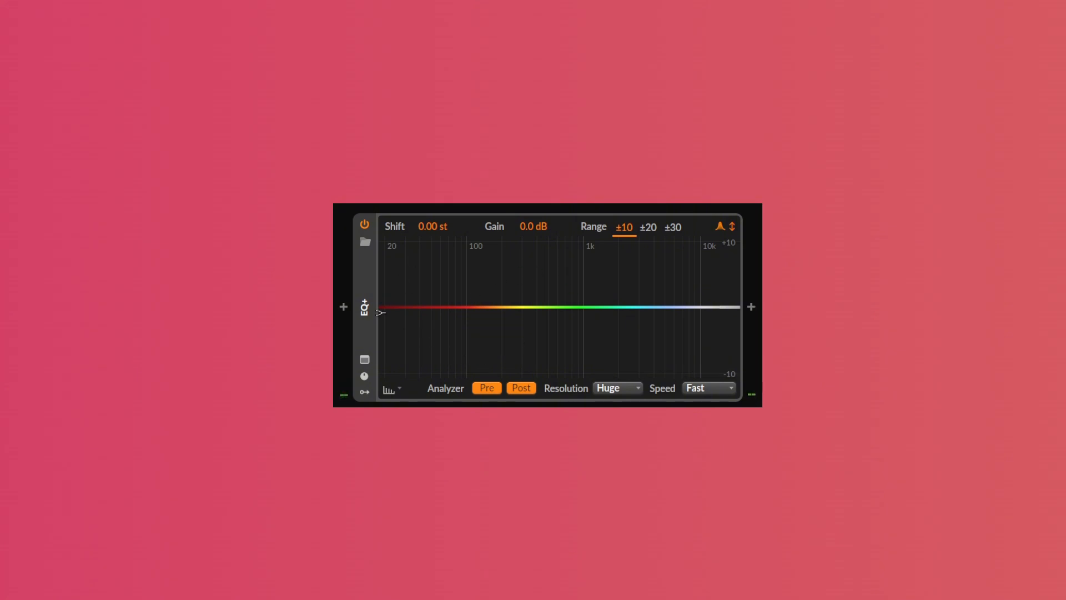
# Add a Low-cut 2 band in EQ+ at about 240 Hz and raise its resonance to 2.81
pyautogui.moveTo(383, 315); pyautogui.dragTo(510, 321)
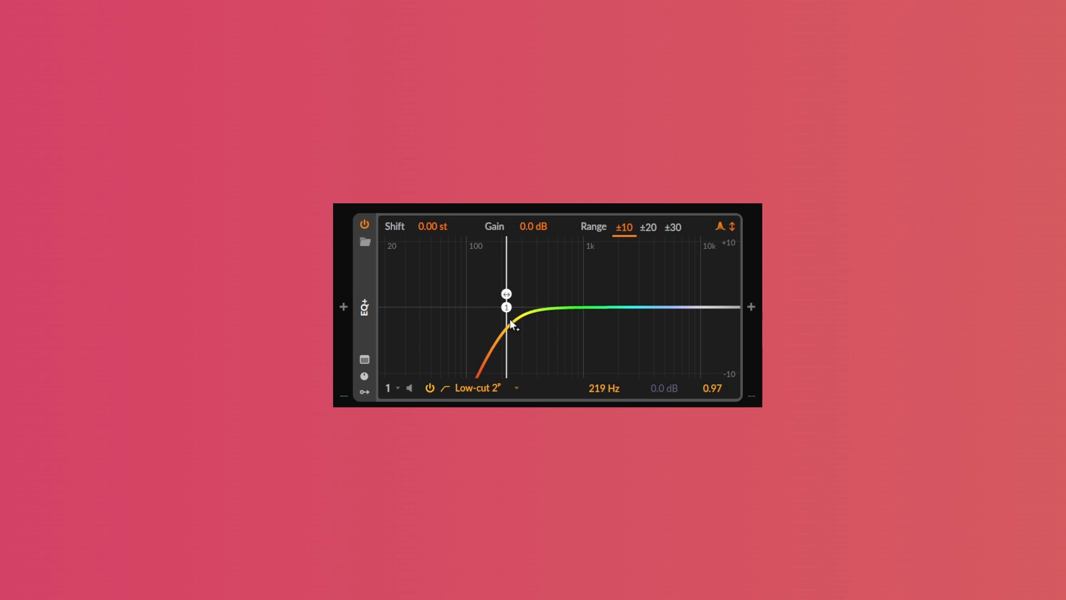
pyautogui.press('space')
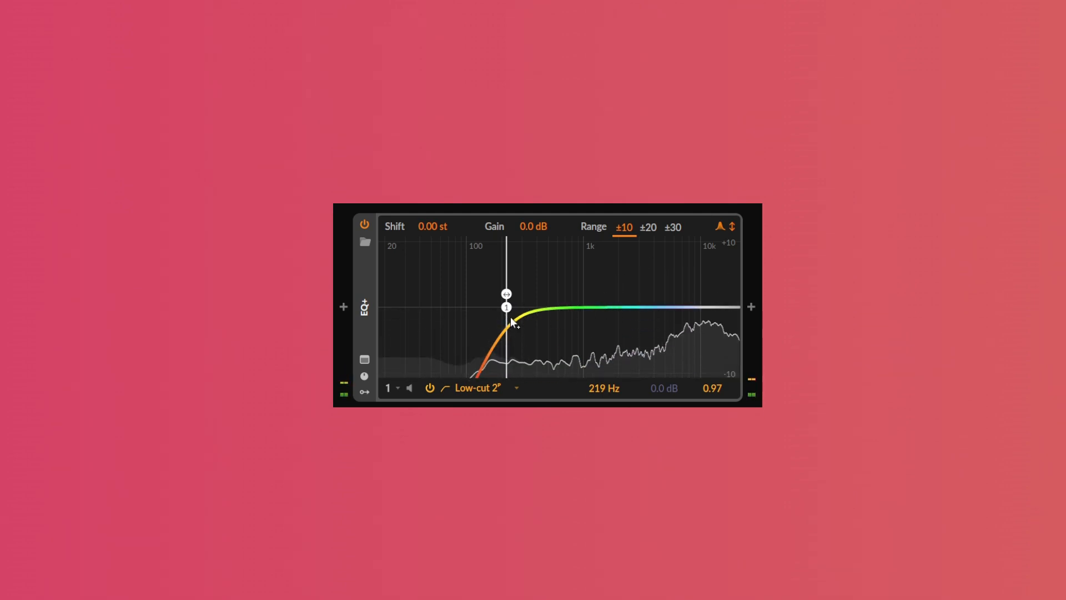
pyautogui.moveTo(510, 320); pyautogui.dragTo(511, 241)
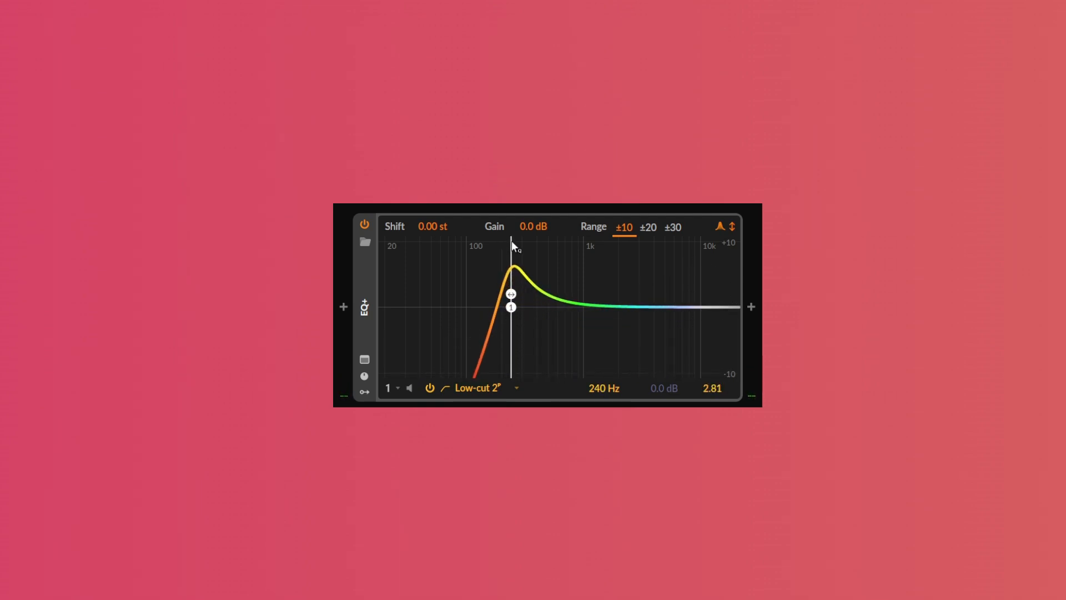
# Switch the EQ range to ±30 and raise the low-cut band's Q to 40.00, previewing playback
pyautogui.click(672, 227)
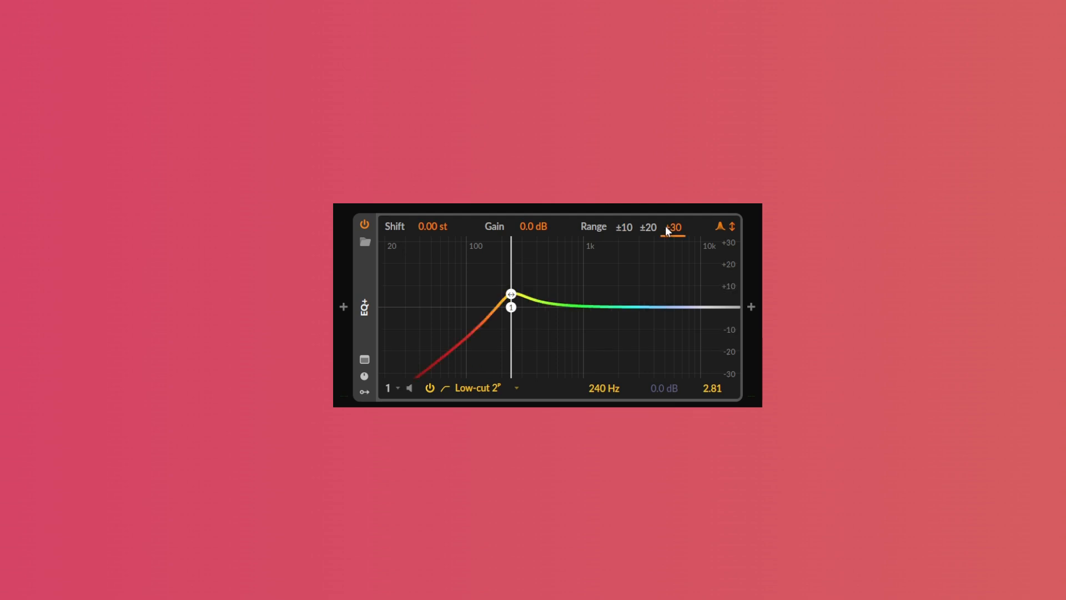
pyautogui.moveTo(714, 388); pyautogui.dragTo(715, 333)
pyautogui.press('space')
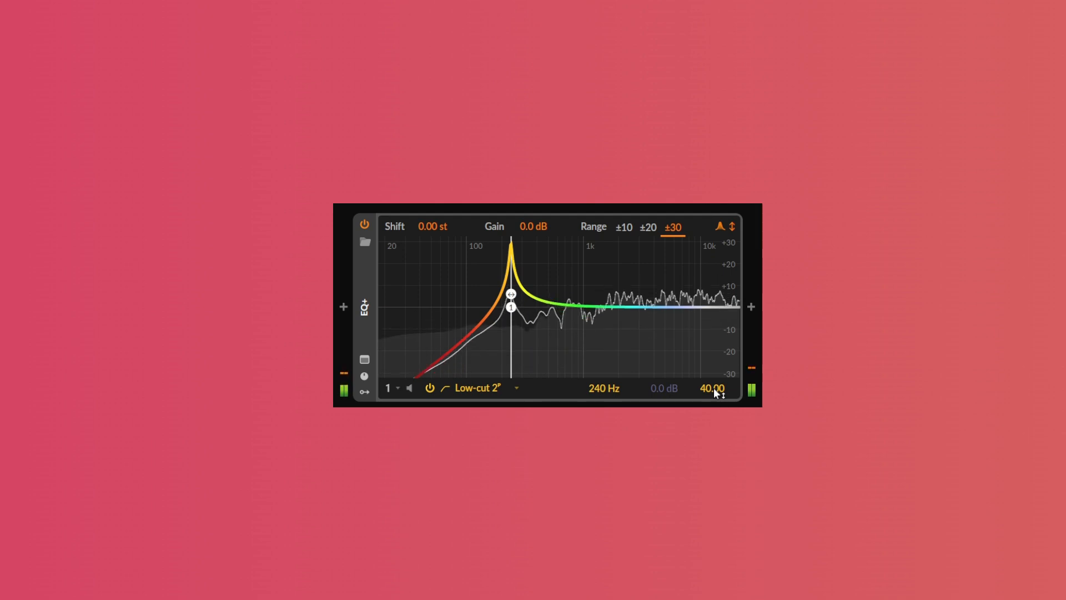
pyautogui.press('space')
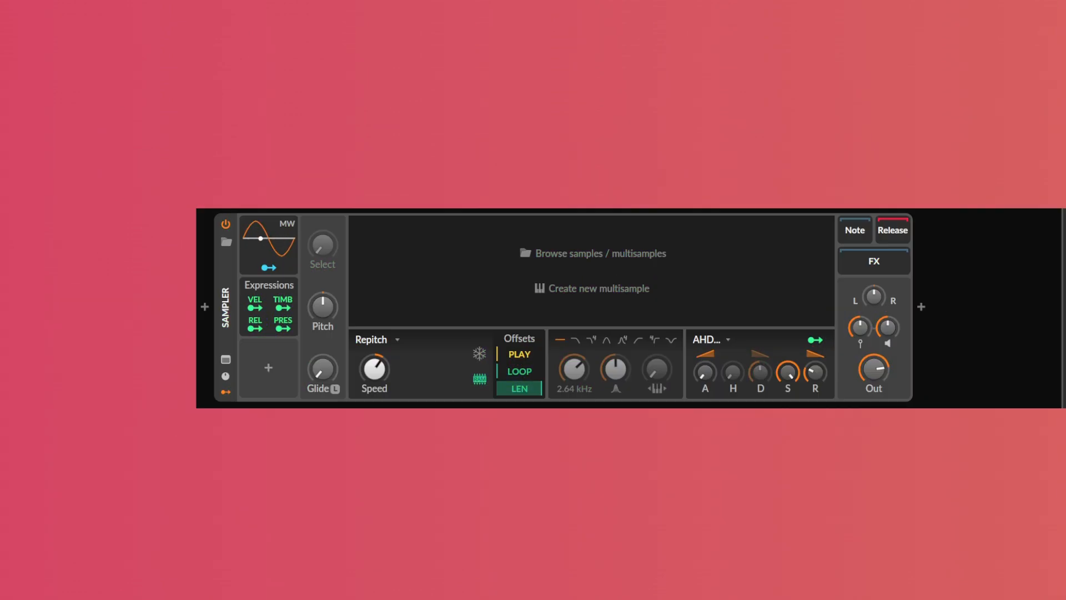
# Load Audio 1-bounce-4-bounce-pre_fx-1.wav into the Sampler and move its play start to about 2.35 s
pyautogui.moveTo(507, 210); pyautogui.dragTo(506, 270)
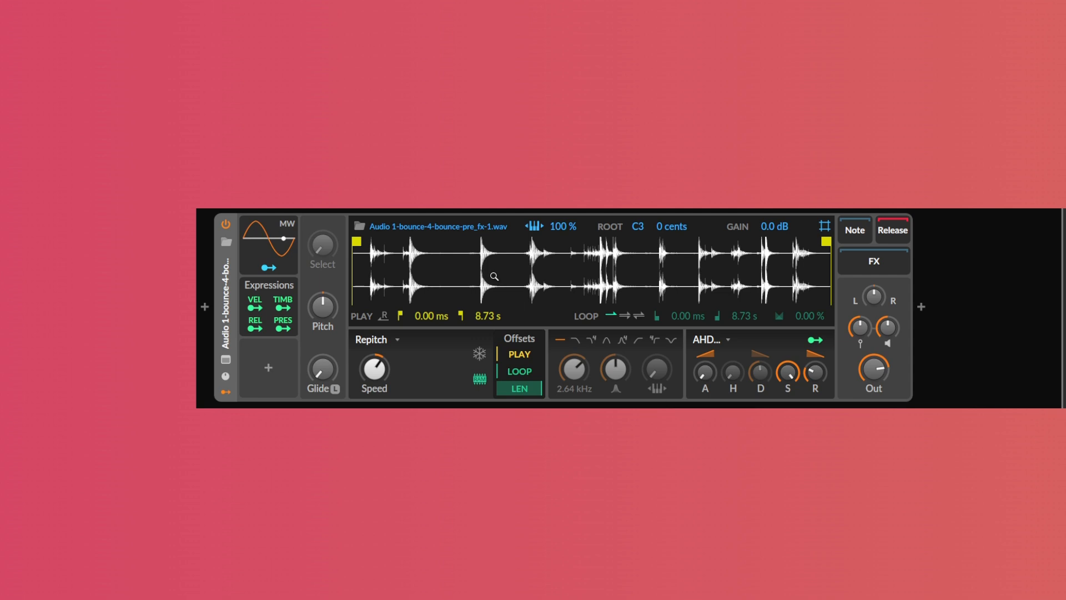
pyautogui.moveTo(354, 241)
pyautogui.mouseDown()
pyautogui.moveTo(477, 242)
pyautogui.moveTo(490, 268)
pyautogui.moveTo(597, 272)
pyautogui.mouseUp()
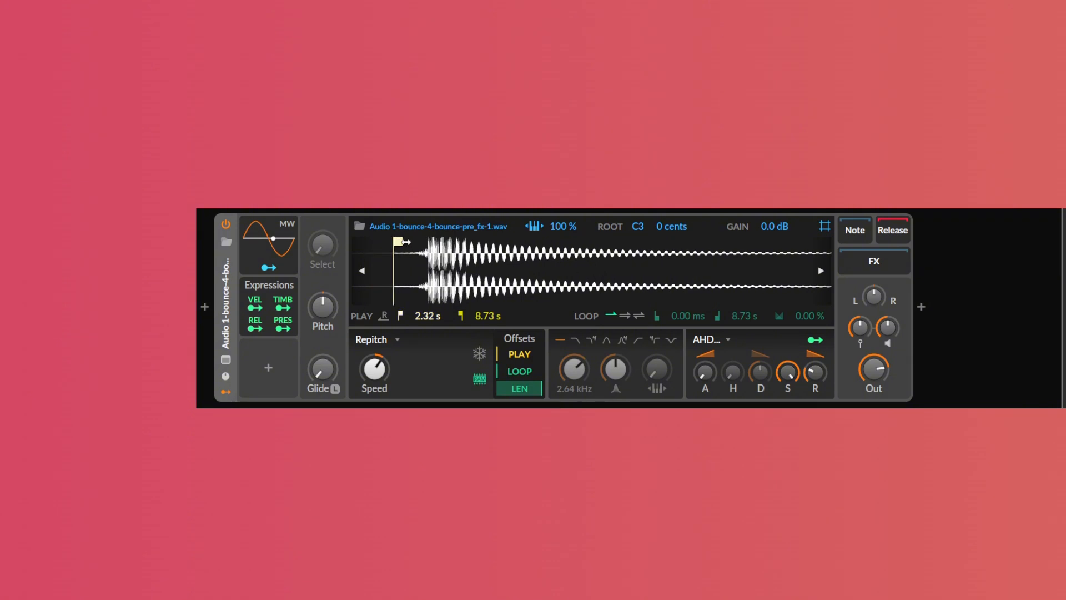
pyautogui.moveTo(406, 242); pyautogui.dragTo(435, 242)
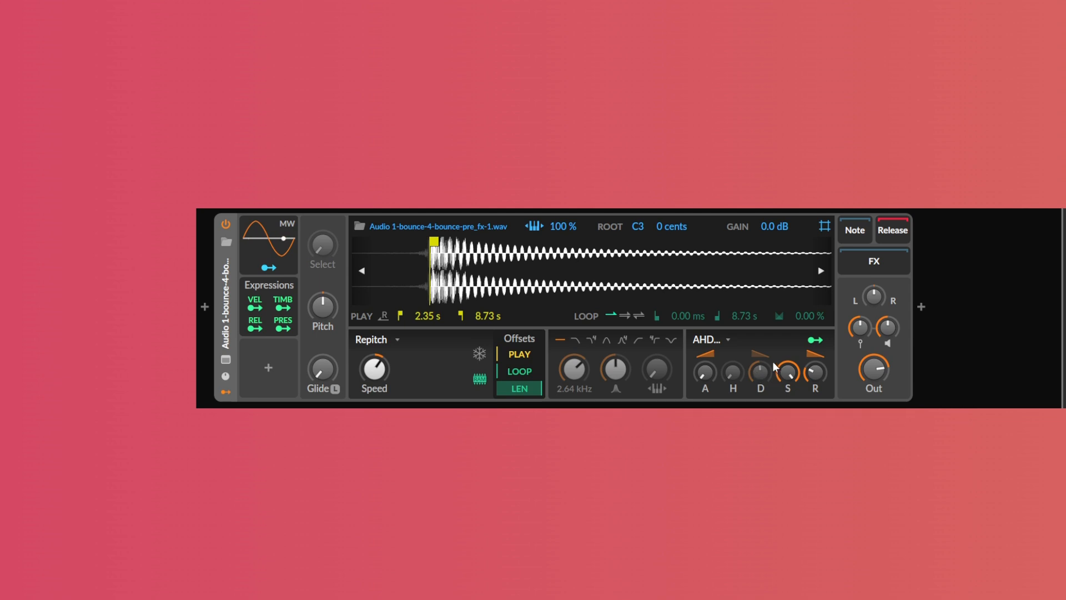
# Adjust the AHD decay and sustain, and modulate Pitch with a Segments modulator shaped as a steep falling curve
pyautogui.moveTo(775, 367); pyautogui.dragTo(775, 368)
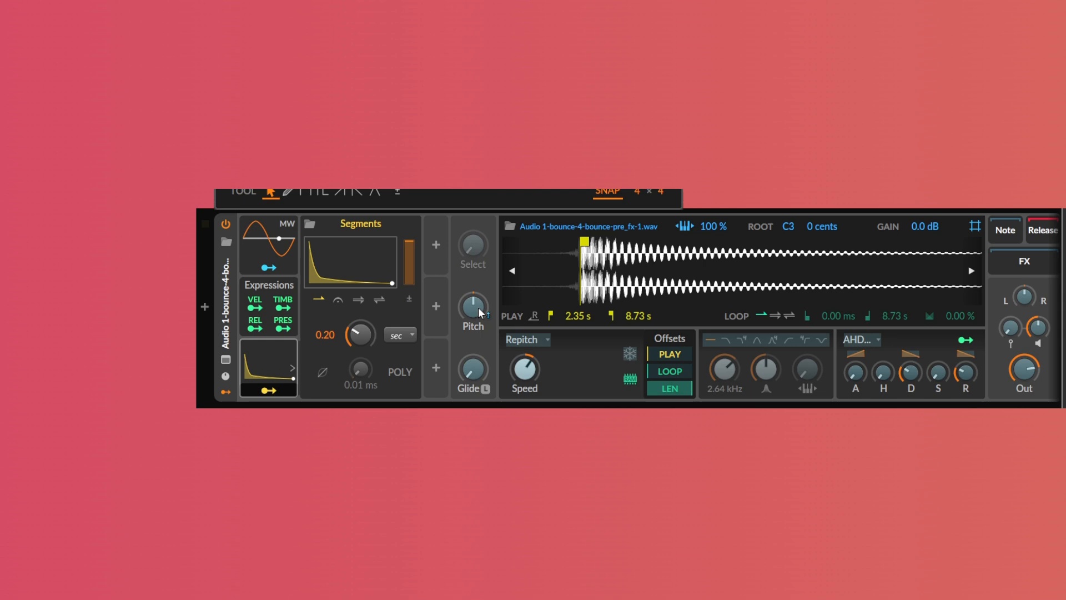
pyautogui.moveTo(478, 311); pyautogui.dragTo(477, 244)
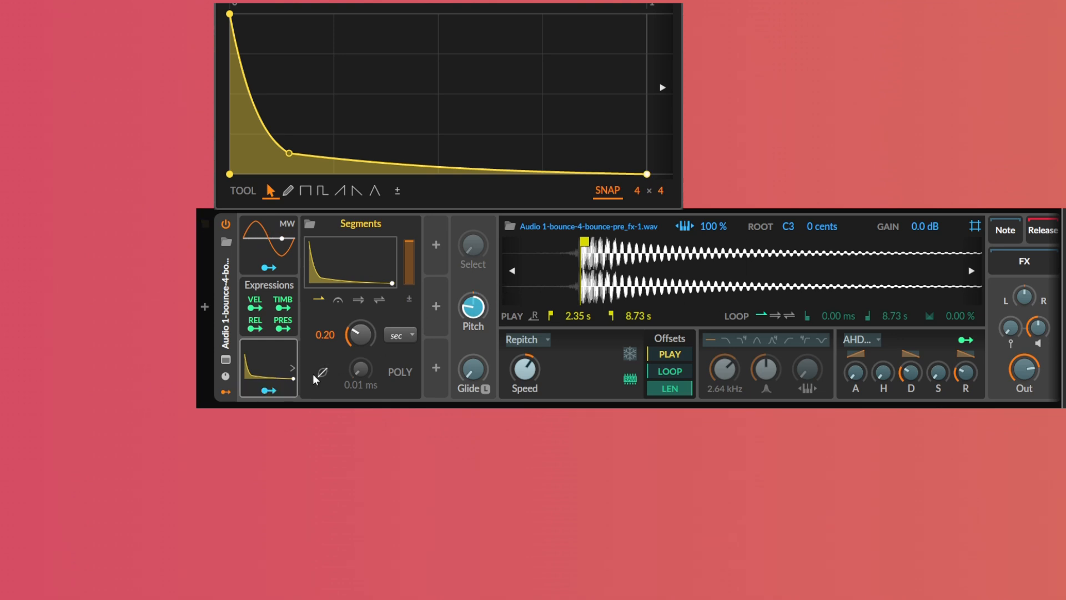
pyautogui.moveTo(410, 244); pyautogui.dragTo(410, 267)
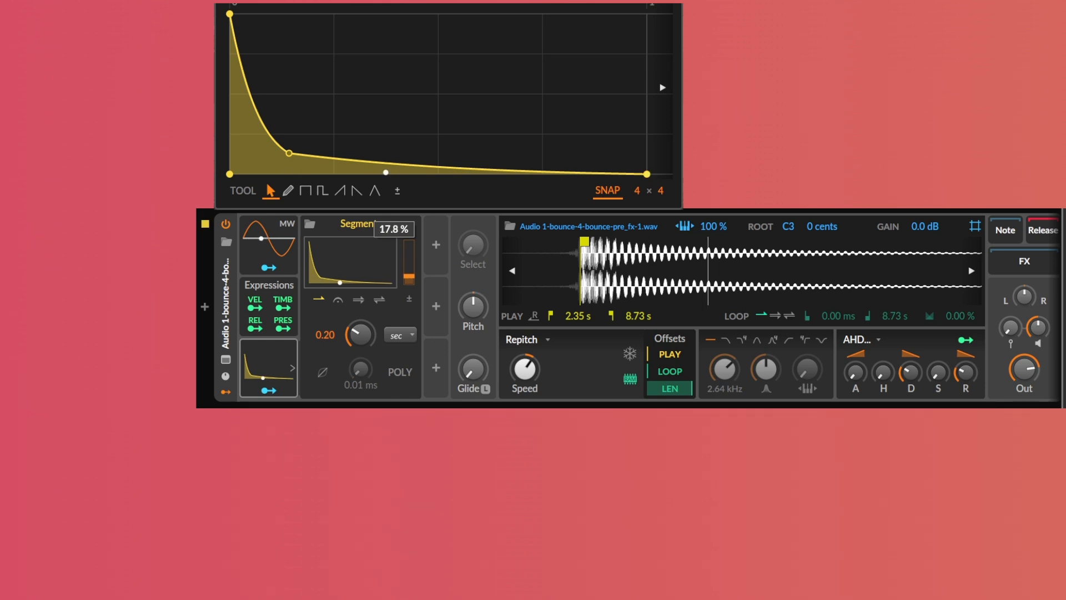
pyautogui.moveTo(289, 153); pyautogui.dragTo(261, 153)
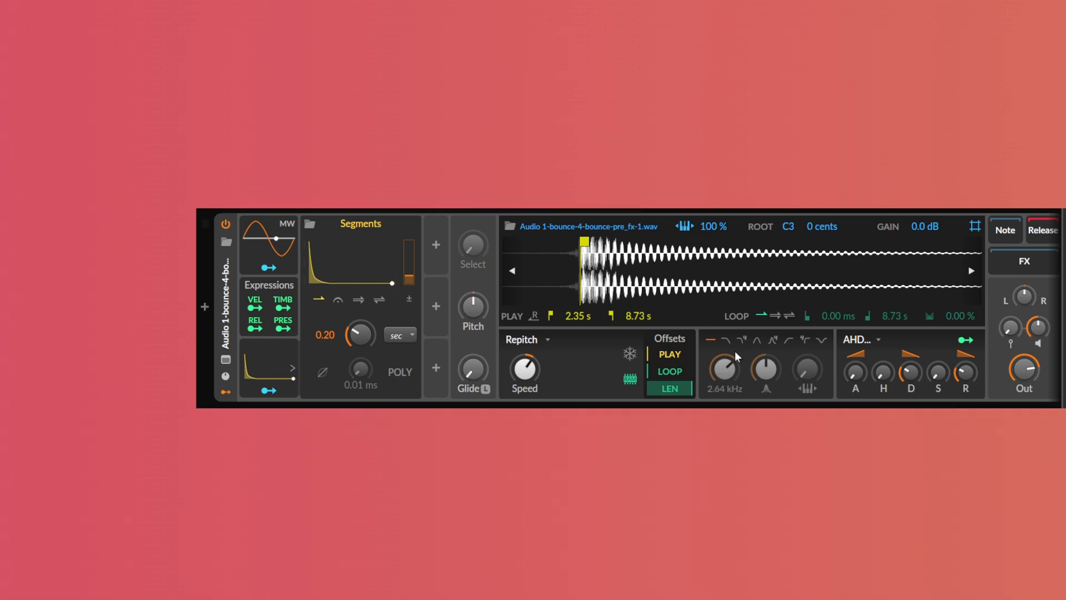
# Add a Vocoder device at the end of the chain after the Sampler
pyautogui.moveTo(793, 406); pyautogui.dragTo(850, 407)
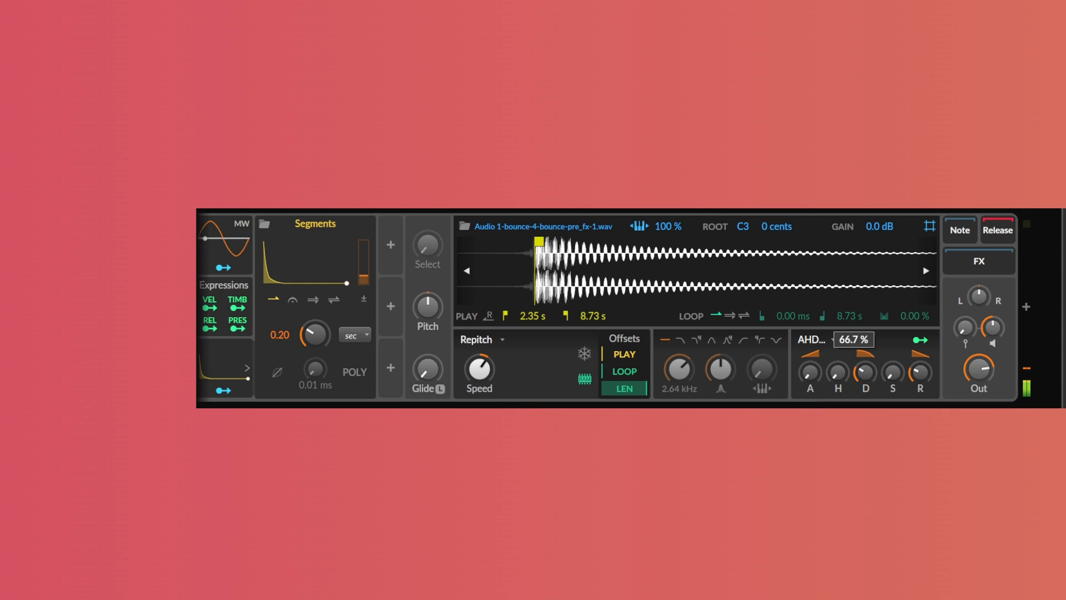
pyautogui.click(1033, 309)
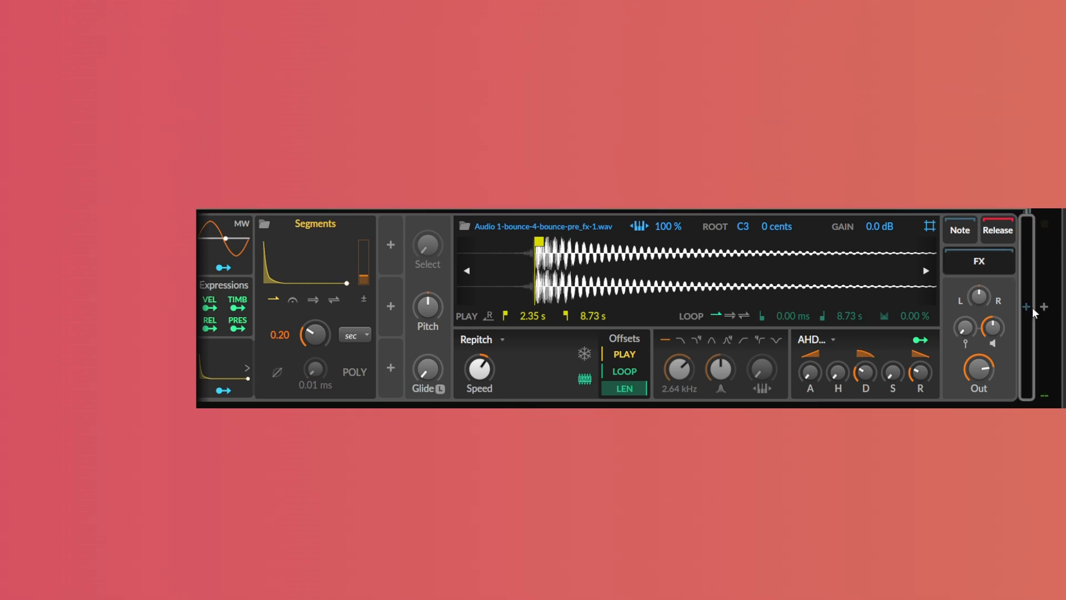
pyautogui.press('Return')
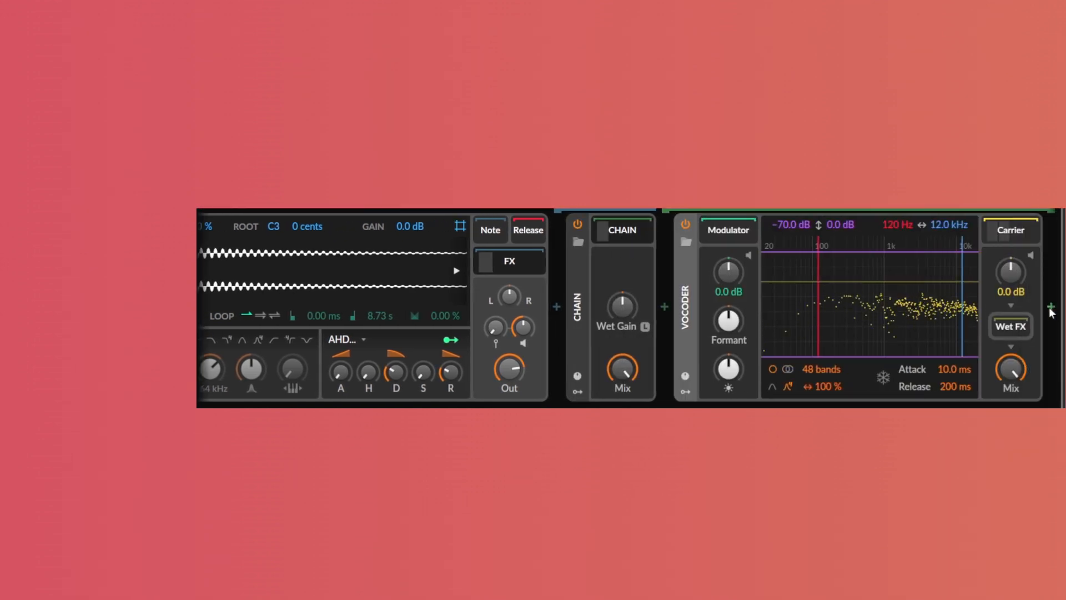
# Set the Vocoder's frequency range to 1.27 kHz through 19.9 kHz
pyautogui.moveTo(963, 311); pyautogui.dragTo(979, 312)
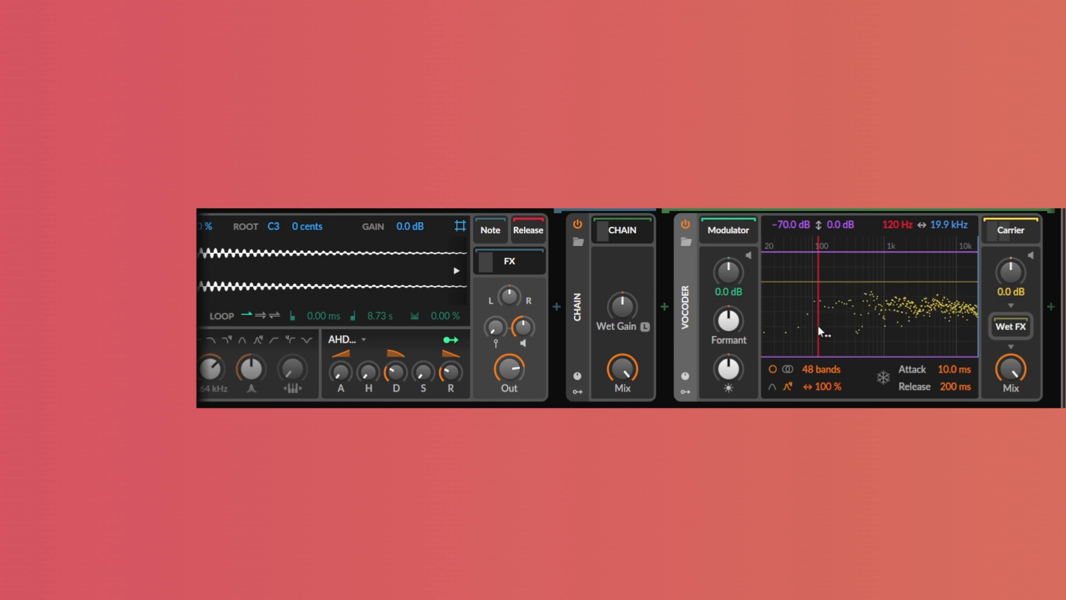
pyautogui.moveTo(818, 325); pyautogui.dragTo(891, 329)
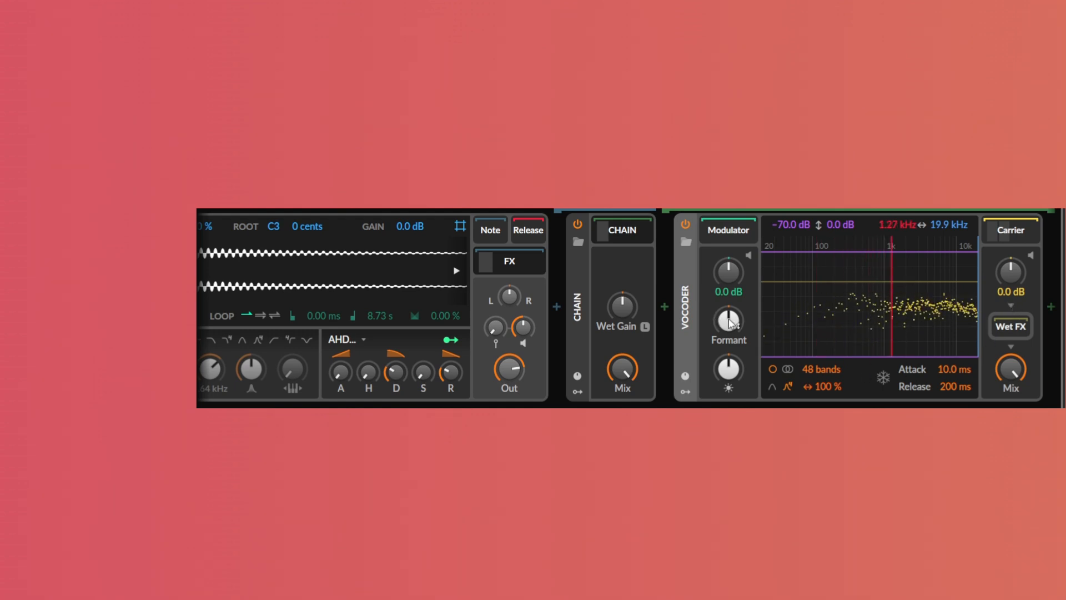
pyautogui.moveTo(729, 320)
pyautogui.mouseDown()
pyautogui.moveTo(729, 261)
pyautogui.moveTo(732, 323)
pyautogui.mouseUp()
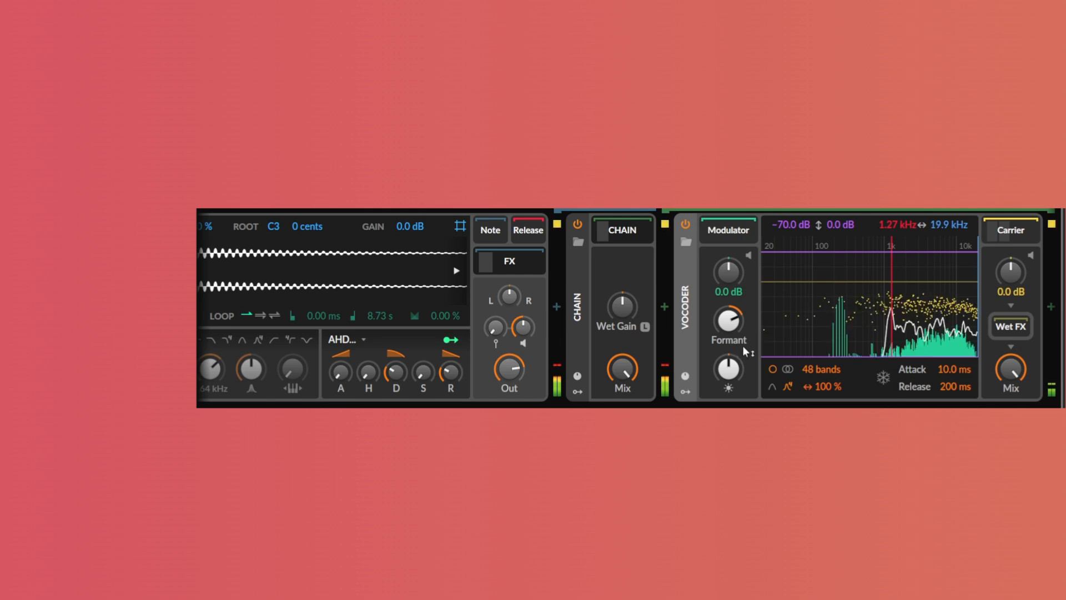
# Raise the Vocoder Formant, set Attack to 1.00 ms, and reduce the bands to 8
pyautogui.hscroll(2, 777, 339)
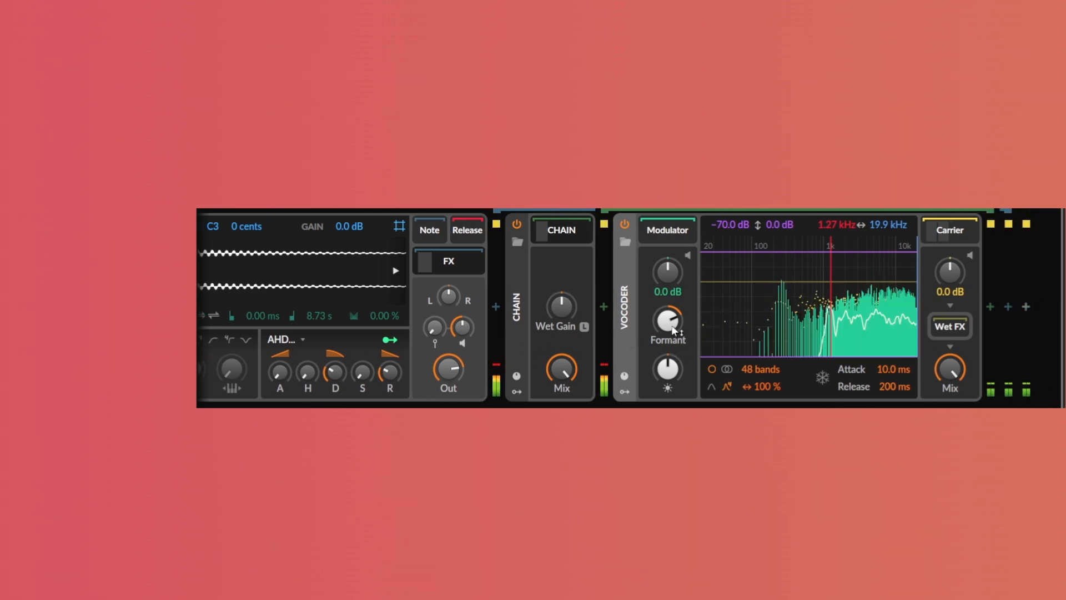
pyautogui.moveTo(677, 320); pyautogui.dragTo(678, 294)
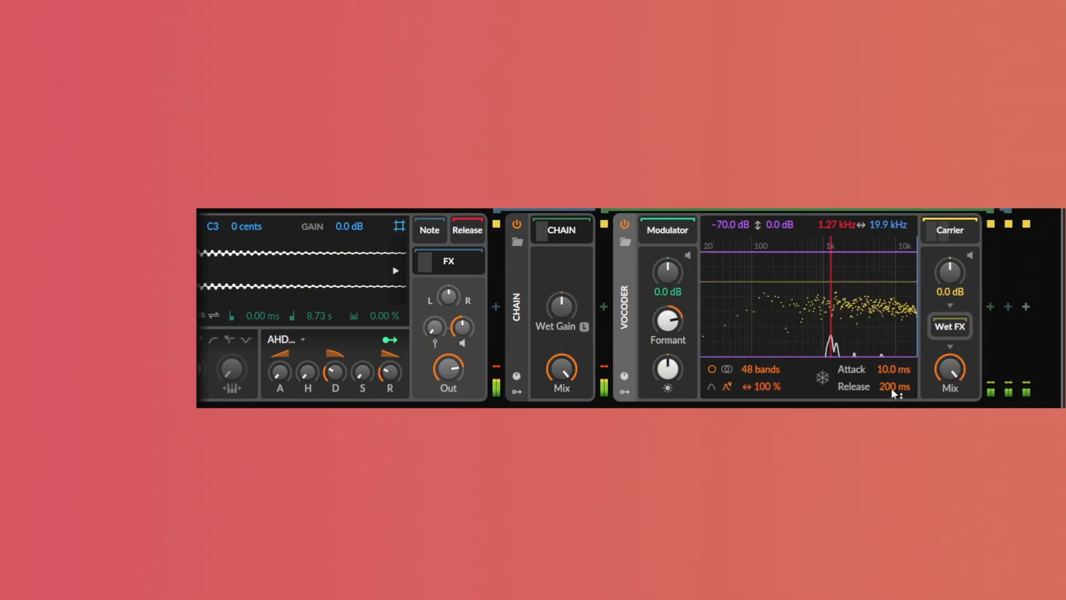
pyautogui.moveTo(890, 370); pyautogui.dragTo(891, 389)
pyautogui.moveTo(760, 368); pyautogui.dragTo(760, 400)
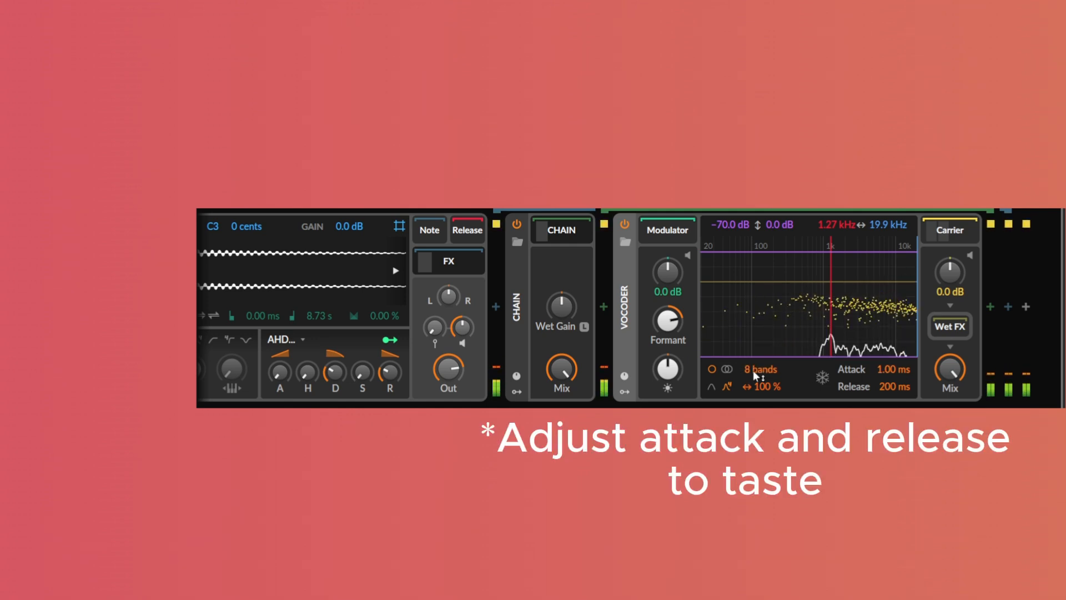
# Add a Time Shift device after the Vocoder and set it to 16.3 ms
pyautogui.click(988, 310)
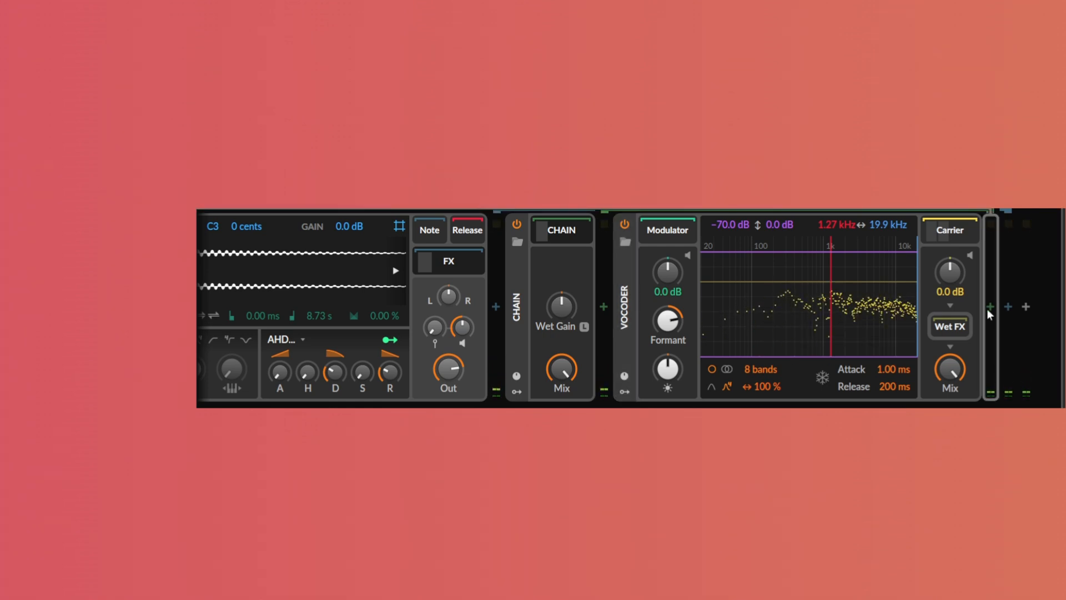
pyautogui.press('Return')
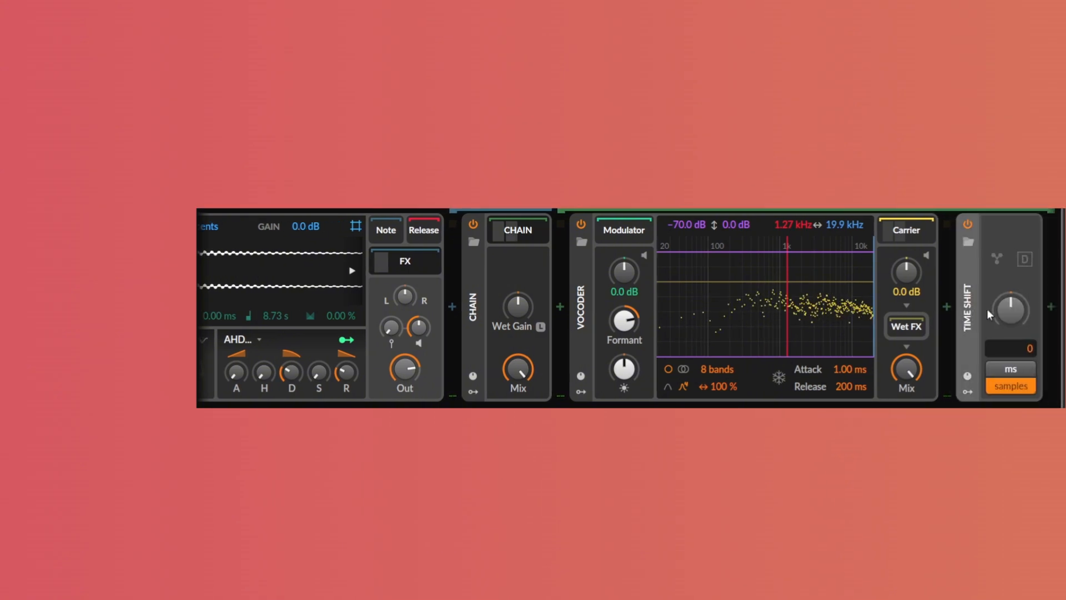
pyautogui.click(1031, 369)
pyautogui.moveTo(1014, 315); pyautogui.dragTo(1014, 303)
# Insert a Transient Control device after the Chain device
pyautogui.moveTo(519, 369); pyautogui.dragTo(671, 405)
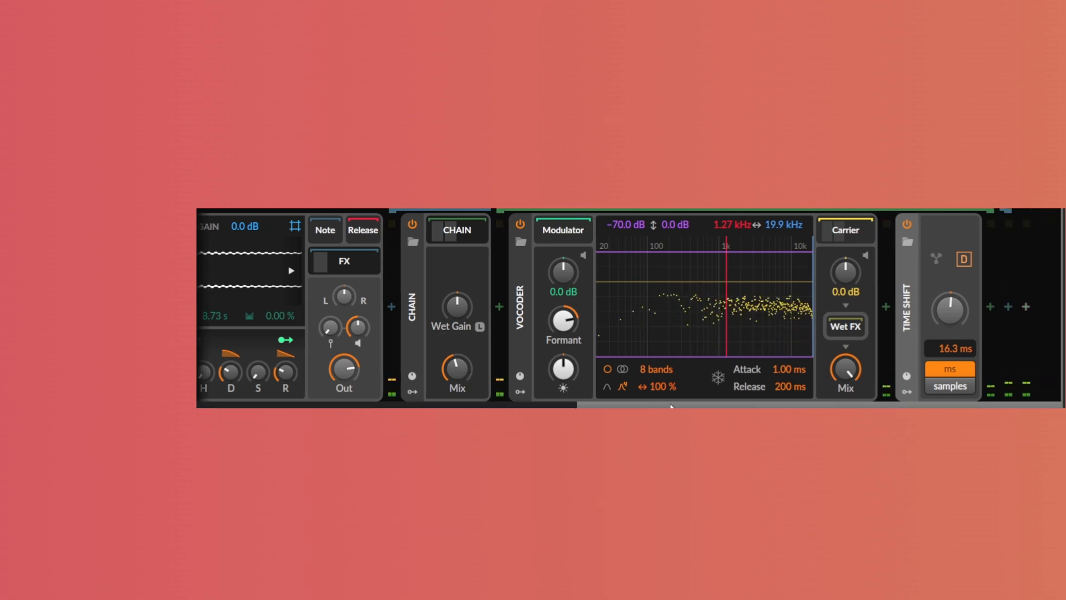
pyautogui.scroll(8, 500, 292)
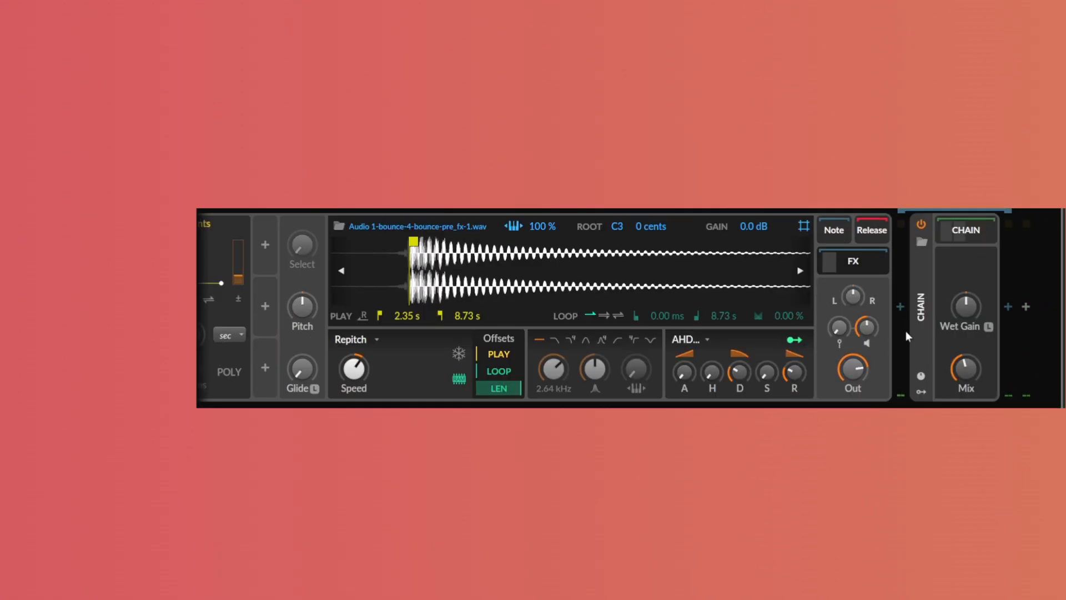
pyautogui.press('Return')
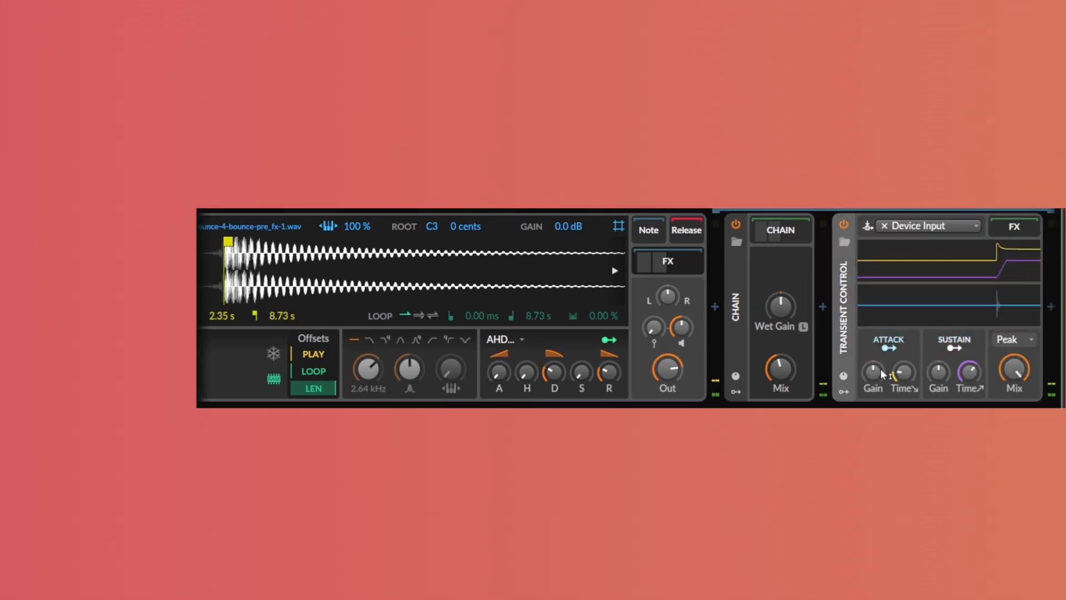
# Boost the new Transient Control's attack gain and adjust its sustain gain while previewing playback
pyautogui.moveTo(873, 371)
pyautogui.mouseDown()
pyautogui.moveTo(873, 347)
pyautogui.moveTo(873, 358)
pyautogui.mouseUp()
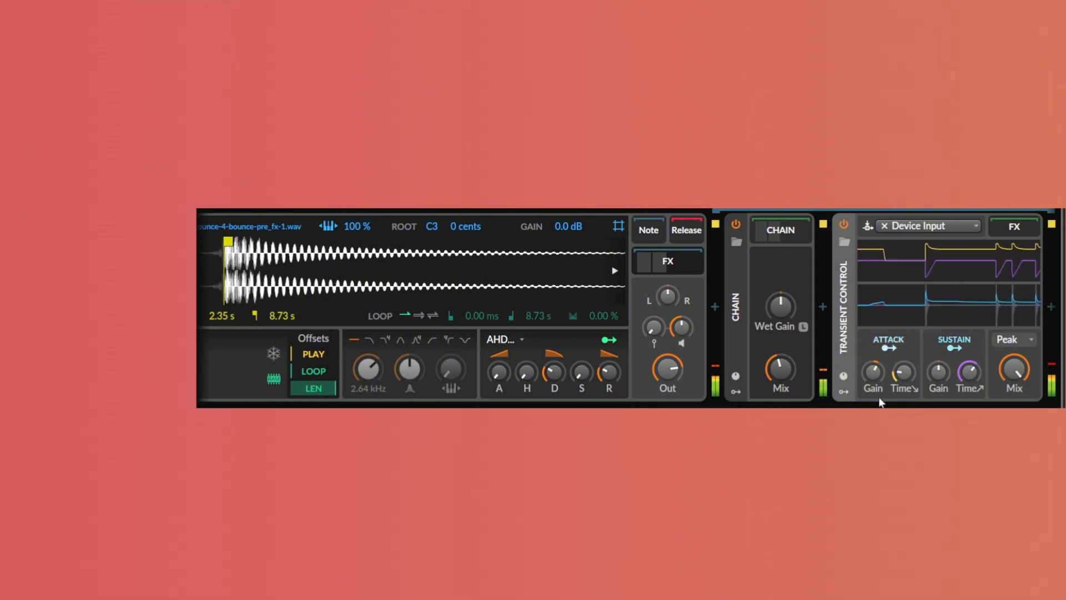
pyautogui.moveTo(939, 371); pyautogui.dragTo(986, 404)
pyautogui.press('space')
# Paste a copied Filter+ device after the Transient Control and preview playback
pyautogui.click(1010, 309)
pyautogui.hotkey('ctrl', 'v')
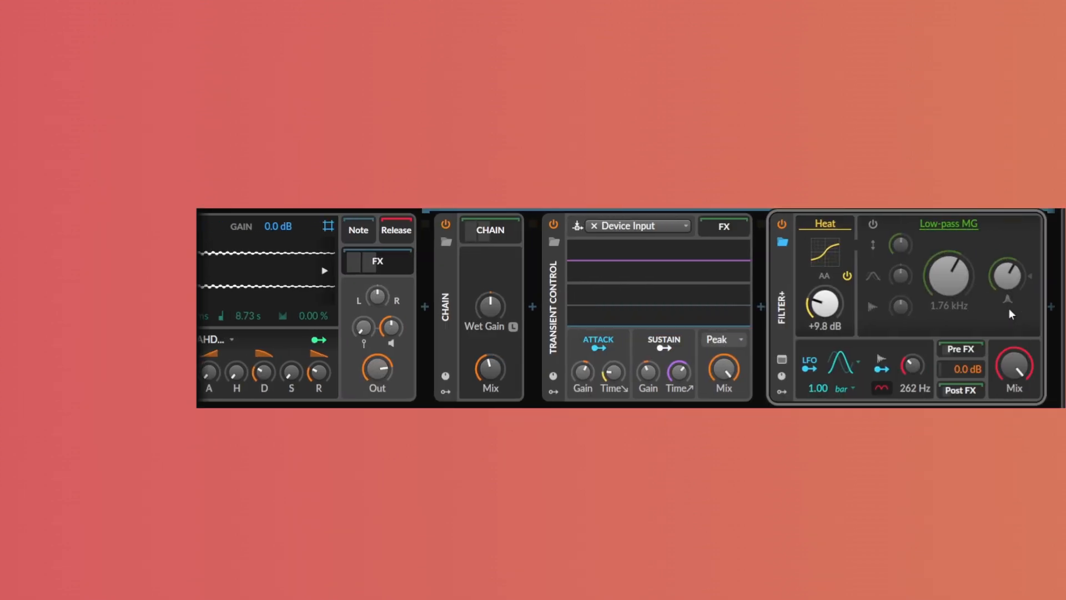
pyautogui.click(974, 389)
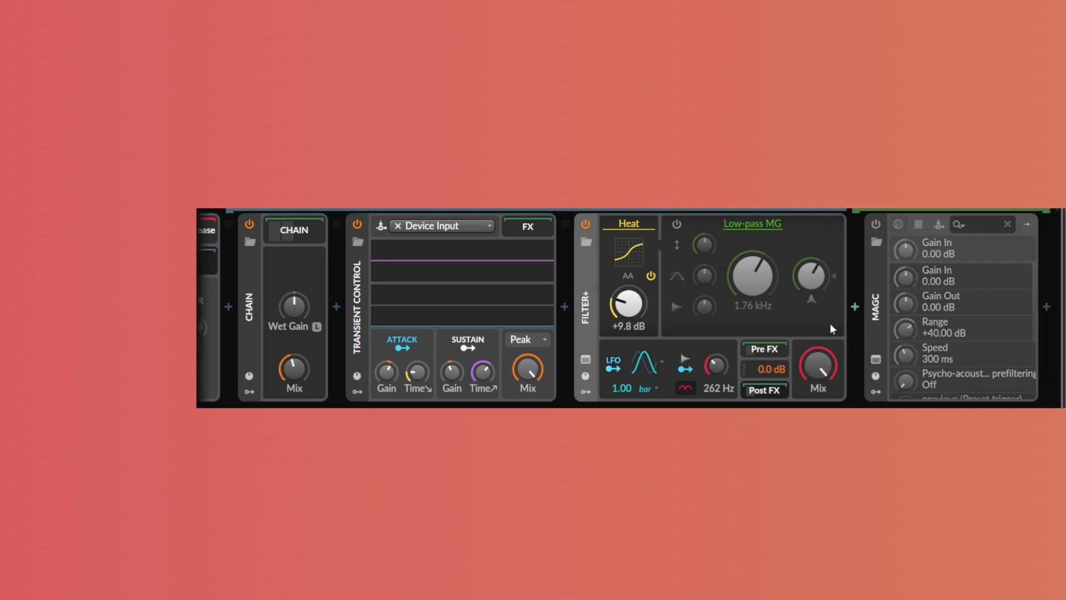
pyautogui.click(776, 391)
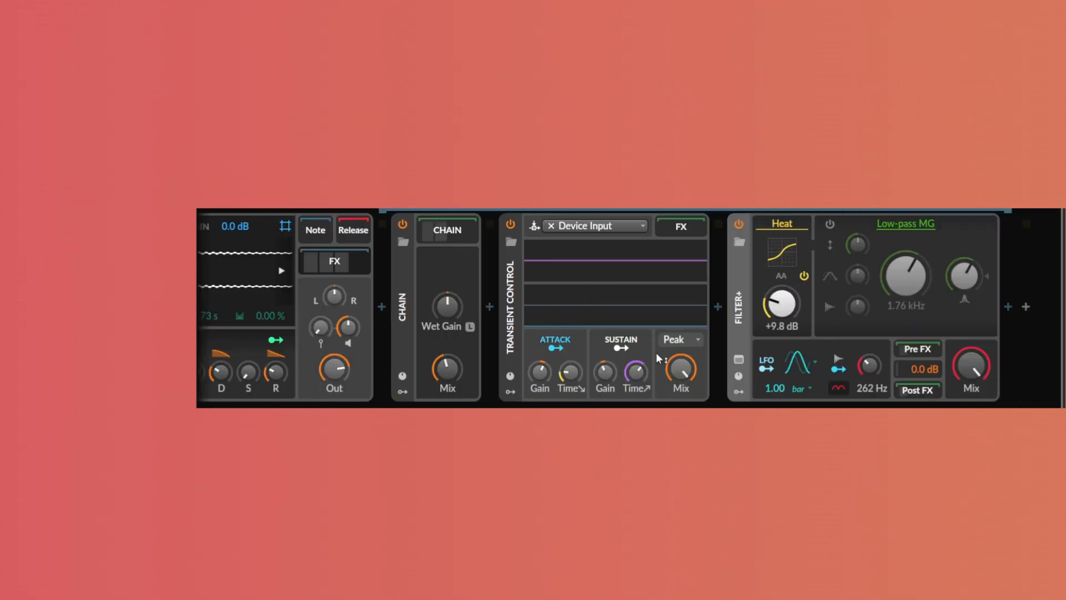
pyautogui.press('space')
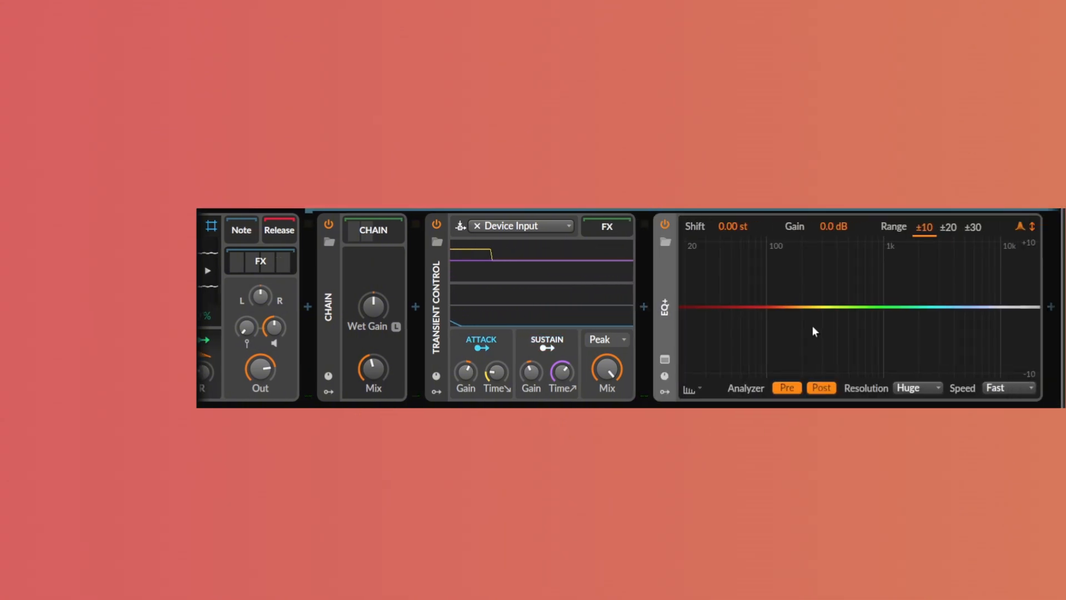
# Add an EQ+ bell band with range ±20, boosted to about 1.51 kHz, +9.9 dB, Q 3.55, while playing
pyautogui.press('space')
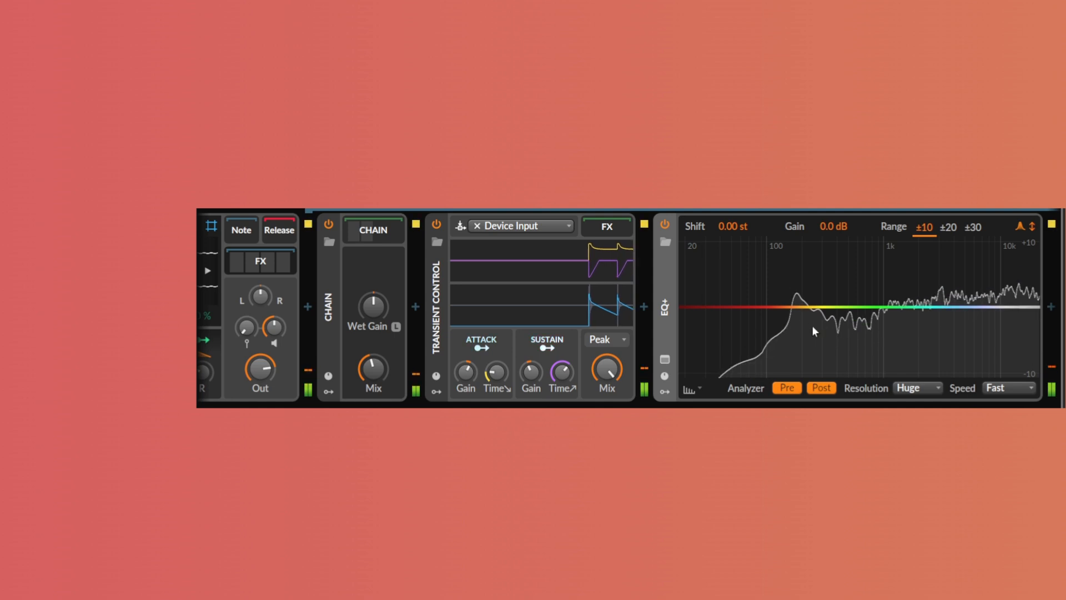
pyautogui.doubleClick(856, 307)
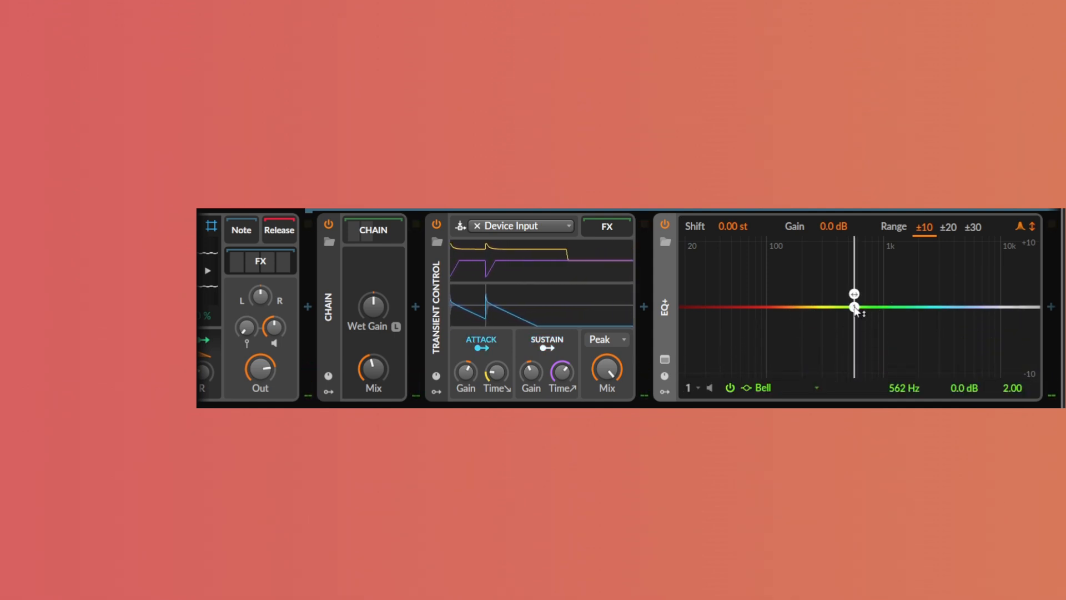
pyautogui.click(957, 229)
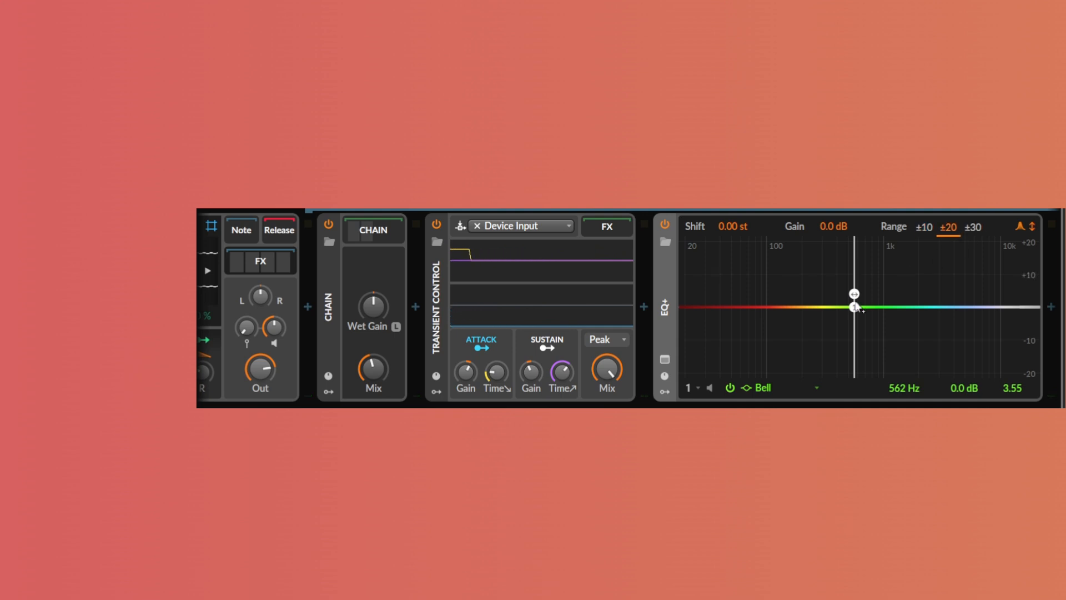
pyautogui.moveTo(855, 308); pyautogui.dragTo(908, 276)
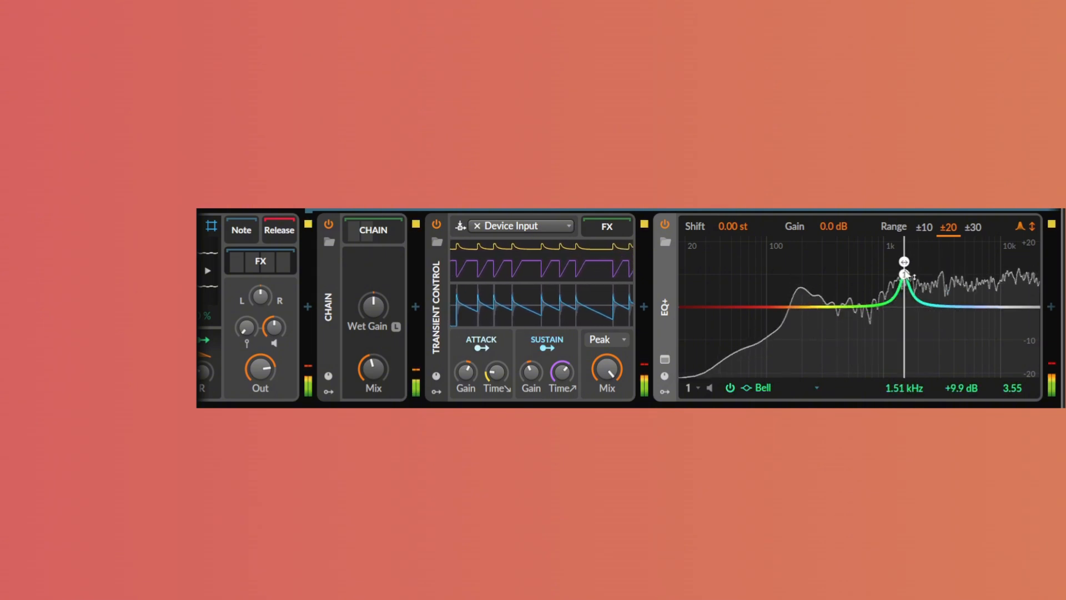
# Bypass the EQ+ device and collapse it in the chain
pyautogui.click(665, 224)
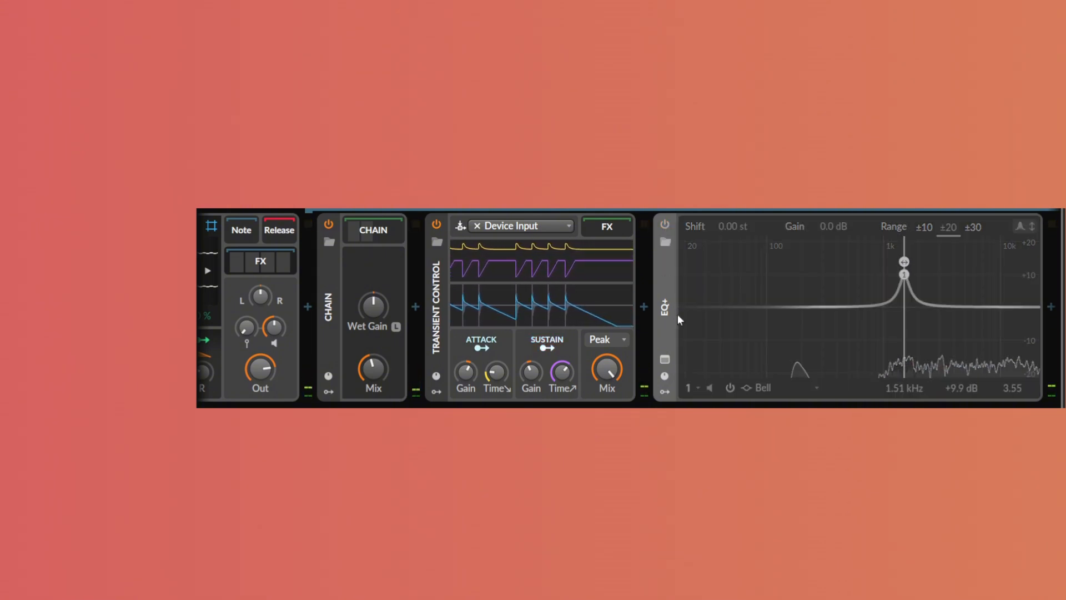
pyautogui.click(662, 302)
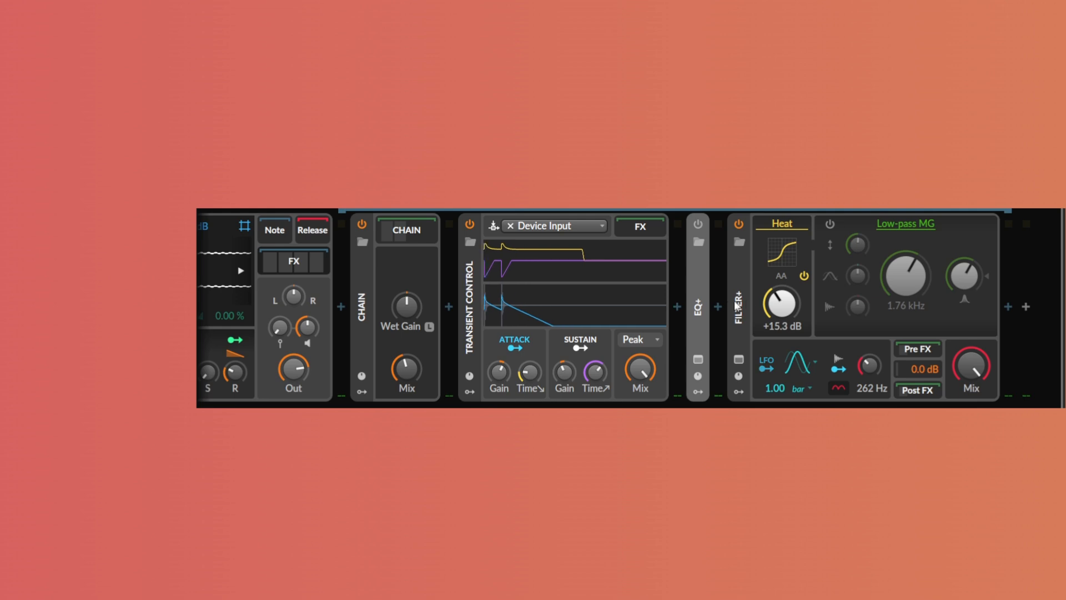
# Insert a Comb device after EQ+, set its frequency to about 376 Hz, then bypass and collapse it
pyautogui.click(717, 311)
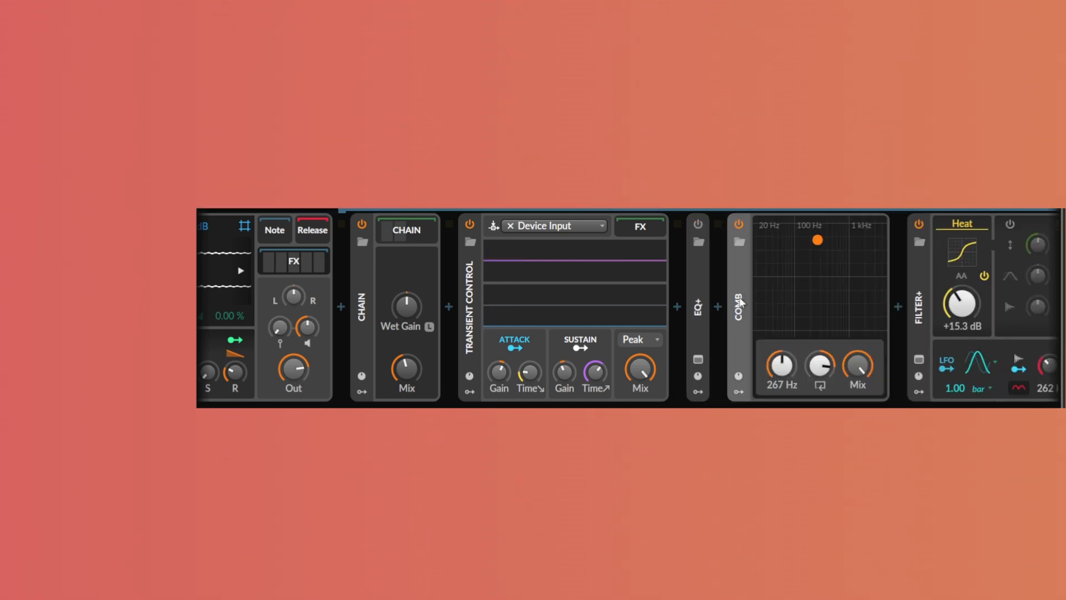
pyautogui.moveTo(825, 364); pyautogui.dragTo(799, 355)
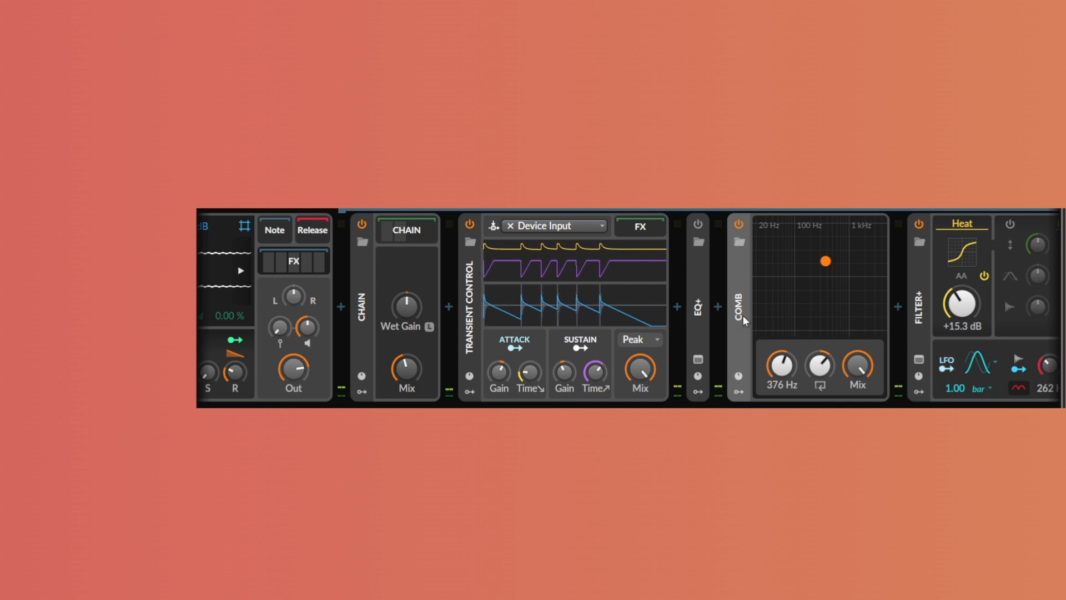
pyautogui.click(739, 224)
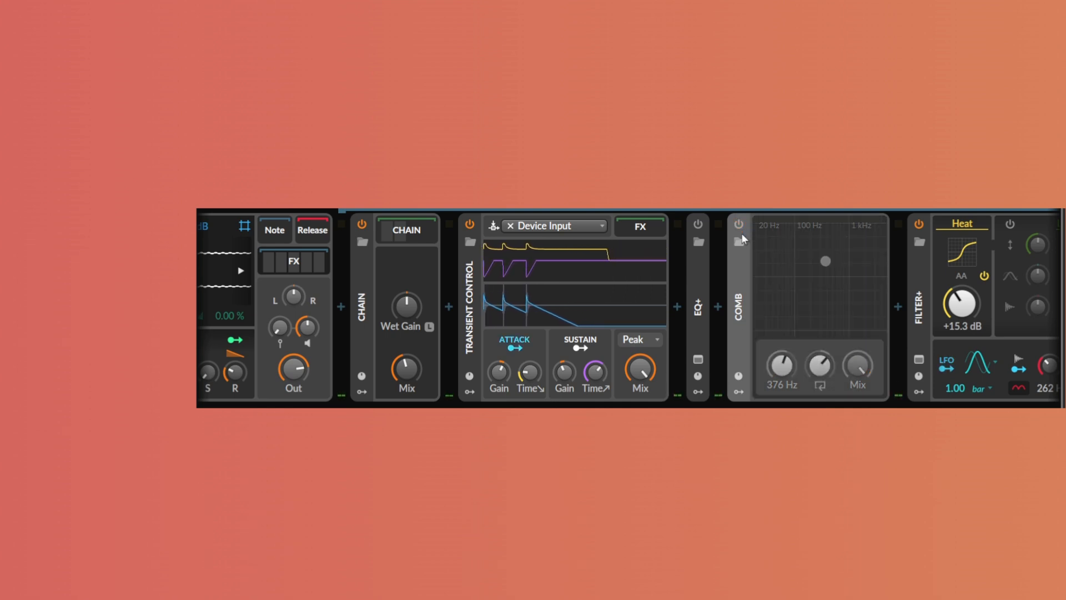
pyautogui.doubleClick(739, 303)
# Add an Over device at the end of the chain and lower its gain to about -3.6 dB during playback
pyautogui.click(1049, 307)
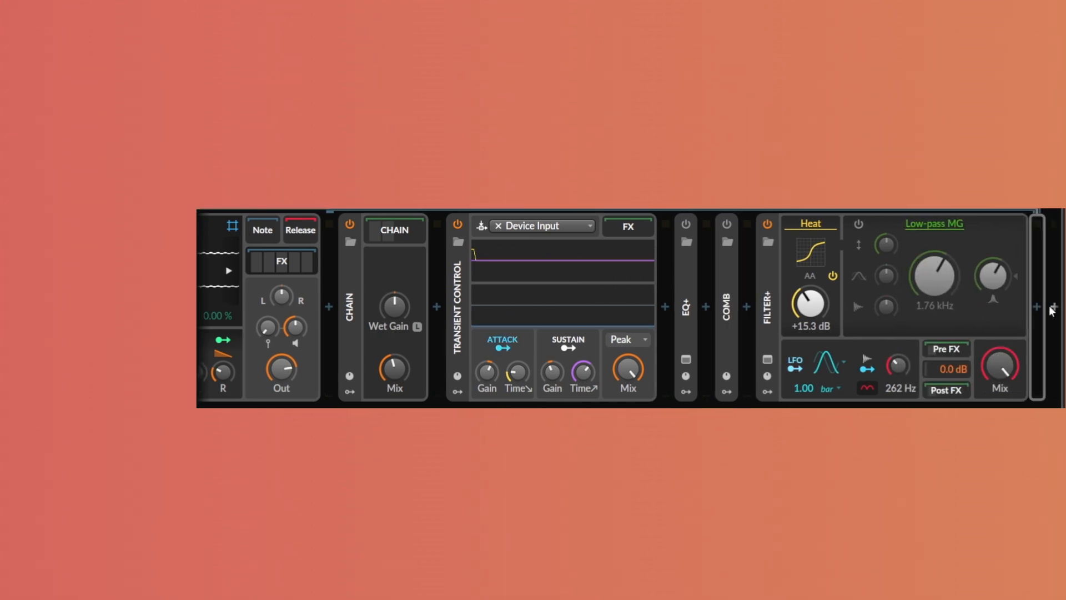
pyautogui.press('Return')
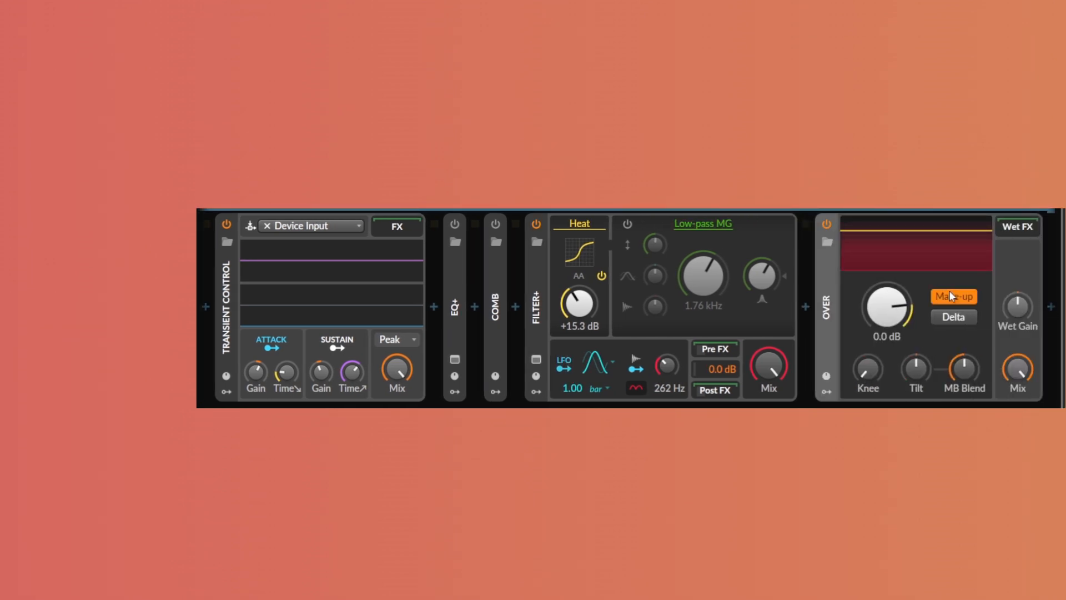
pyautogui.press('space')
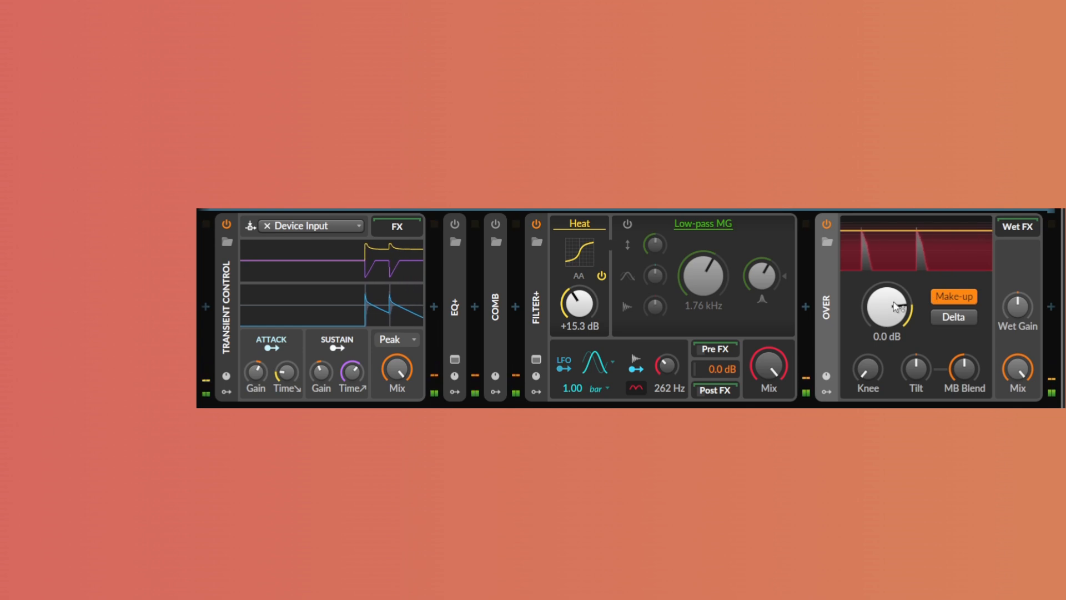
pyautogui.moveTo(894, 303); pyautogui.dragTo(894, 316)
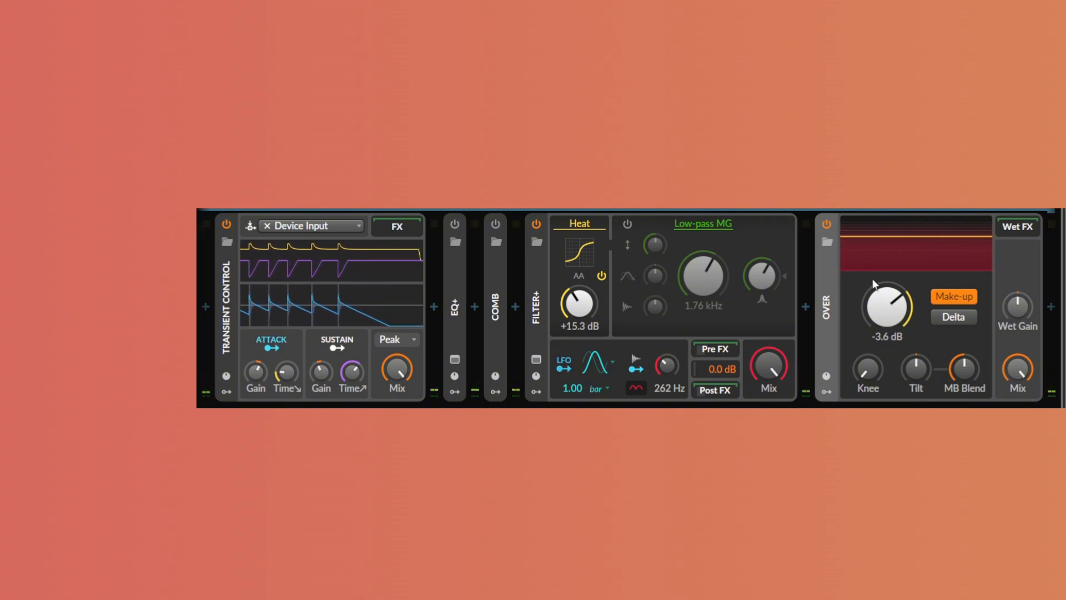
# Move the bounce-4 Sampler's play start through the sample, trying positions up to about 5.61 s
pyautogui.moveTo(750, 405); pyautogui.dragTo(468, 406)
pyautogui.moveTo(543, 406); pyautogui.dragTo(426, 405)
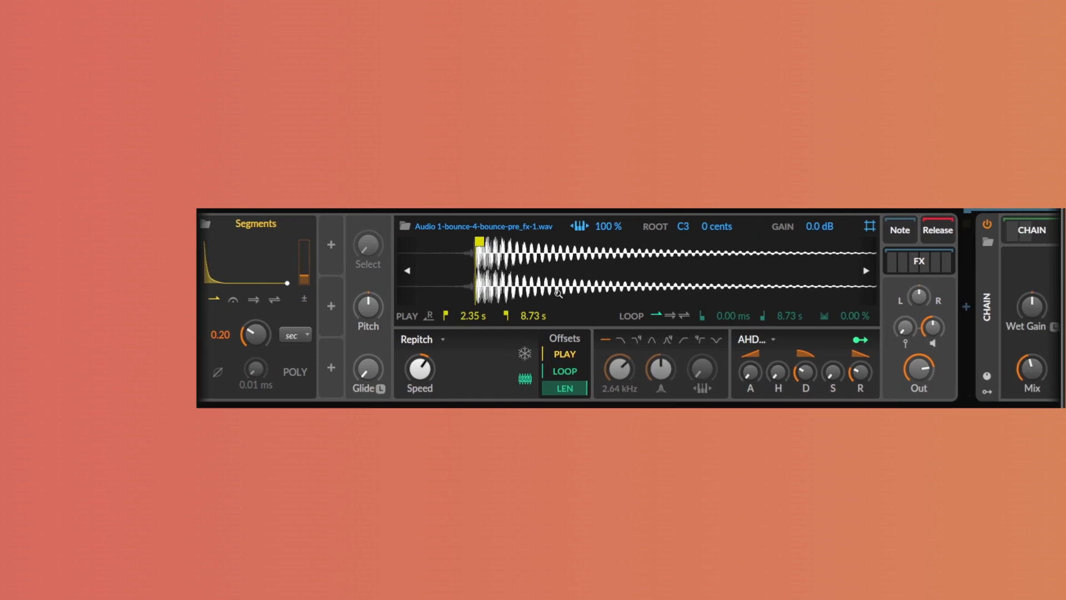
pyautogui.moveTo(579, 274)
pyautogui.mouseDown()
pyautogui.moveTo(543, 273)
pyautogui.moveTo(660, 243)
pyautogui.mouseUp()
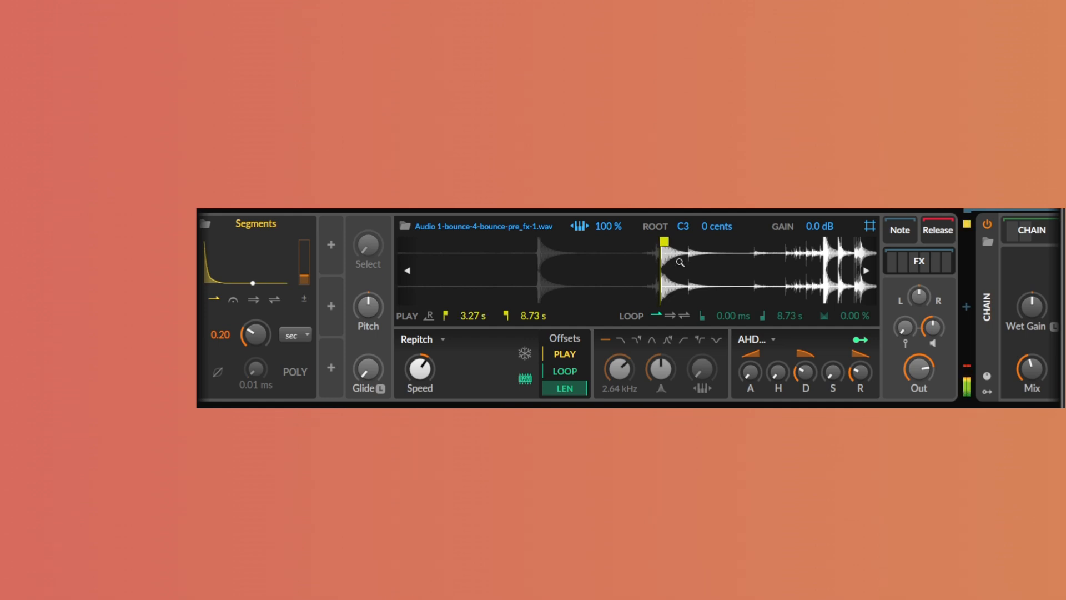
pyautogui.moveTo(665, 242); pyautogui.dragTo(826, 246)
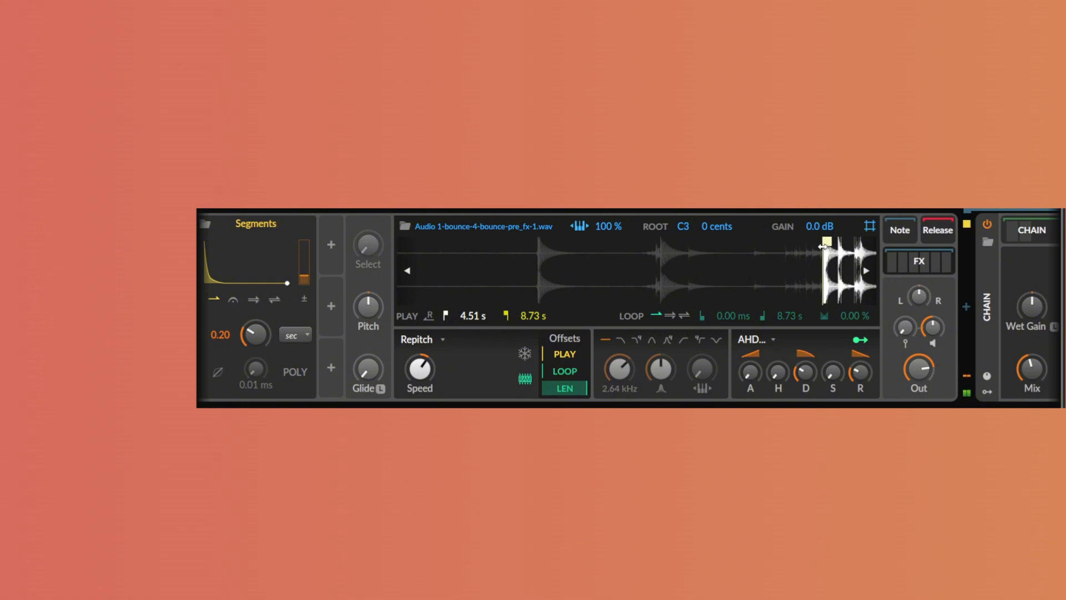
pyautogui.moveTo(824, 246); pyautogui.dragTo(856, 241)
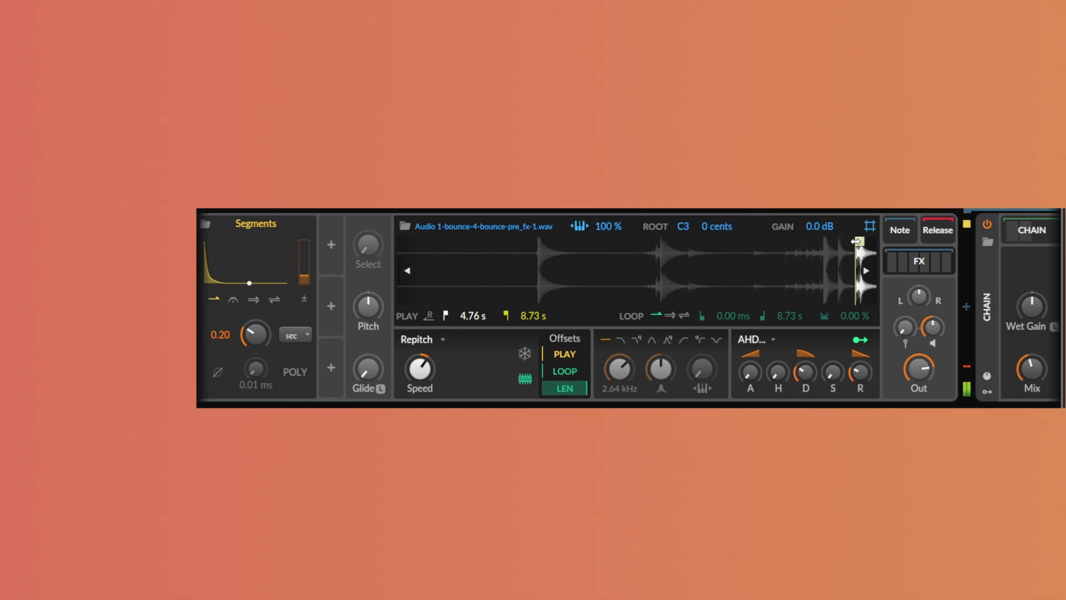
pyautogui.moveTo(821, 264); pyautogui.dragTo(821, 217)
pyautogui.moveTo(661, 241); pyautogui.dragTo(707, 240)
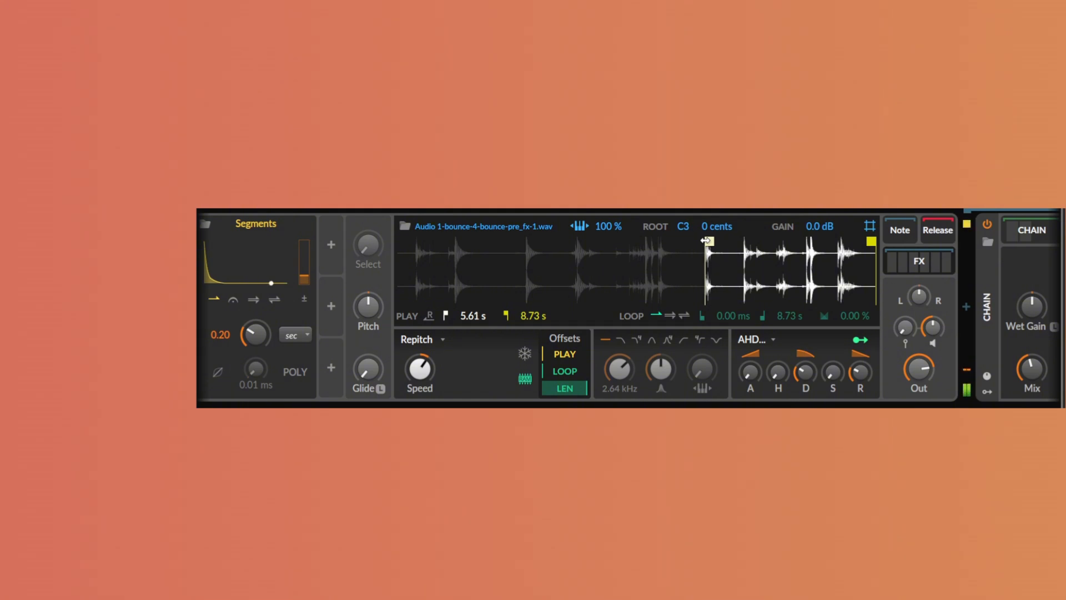
pyautogui.moveTo(706, 240); pyautogui.dragTo(744, 238)
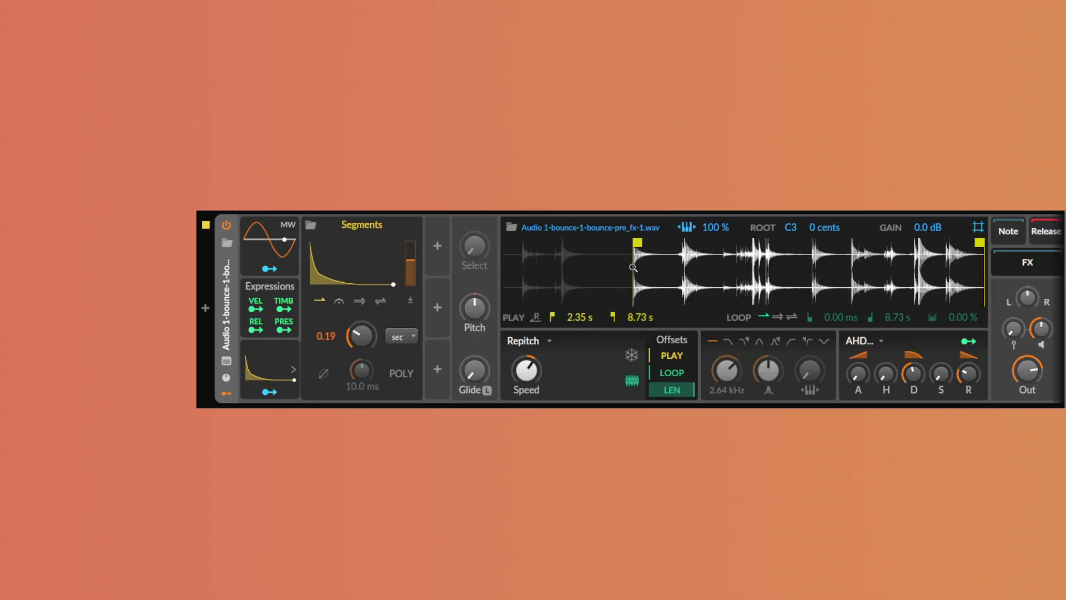
# Set the bounce-1 Sampler's play start to about 2.36 s and lower the Segments envelope level
pyautogui.moveTo(633, 267)
pyautogui.mouseDown()
pyautogui.moveTo(681, 277)
pyautogui.moveTo(676, 245)
pyautogui.moveTo(723, 245)
pyautogui.moveTo(708, 249)
pyautogui.mouseUp()
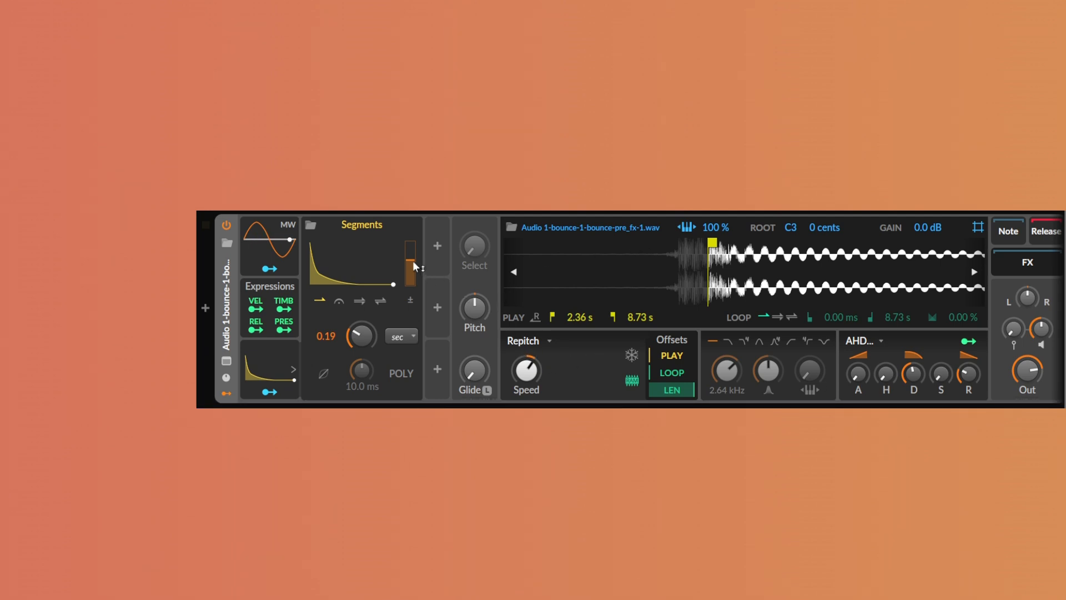
pyautogui.moveTo(410, 258); pyautogui.dragTo(411, 269)
# Set the Sampler's AHD decay to 52.7%
pyautogui.moveTo(424, 406); pyautogui.dragTo(485, 406)
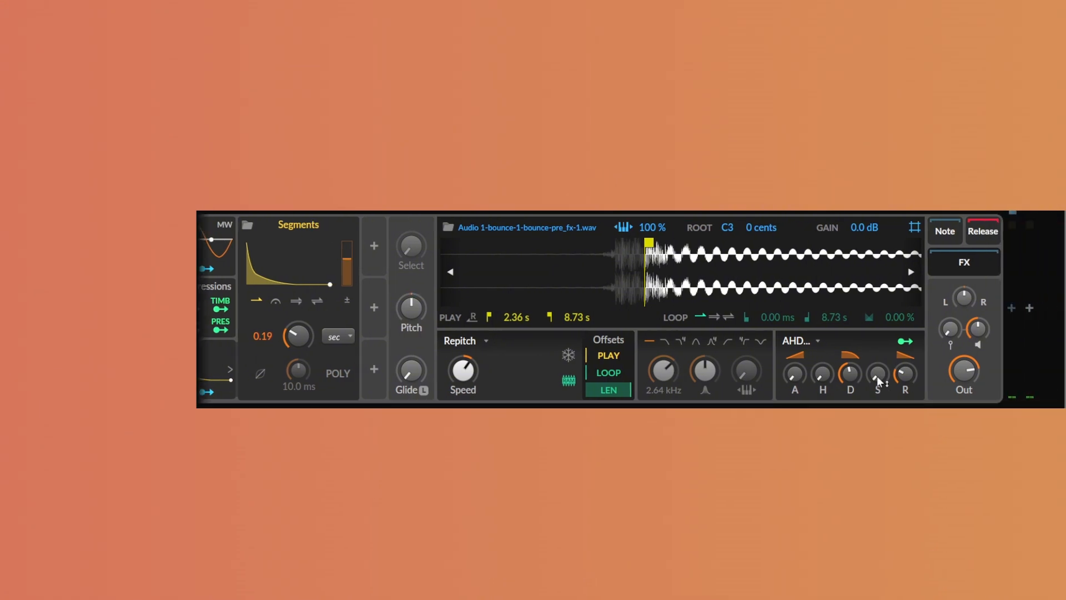
pyautogui.moveTo(854, 355); pyautogui.dragTo(854, 329)
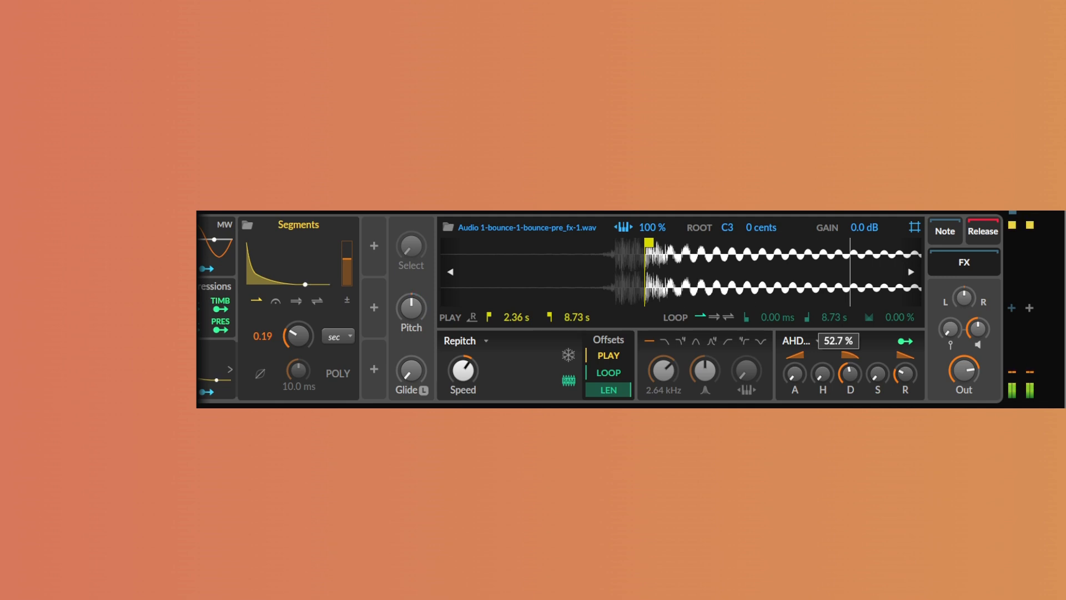
# Open the Sampler's FX chain and add two EQ+ bell bands, boosting the lower one to about 54.2 Hz, +5.2 dB
pyautogui.click(977, 263)
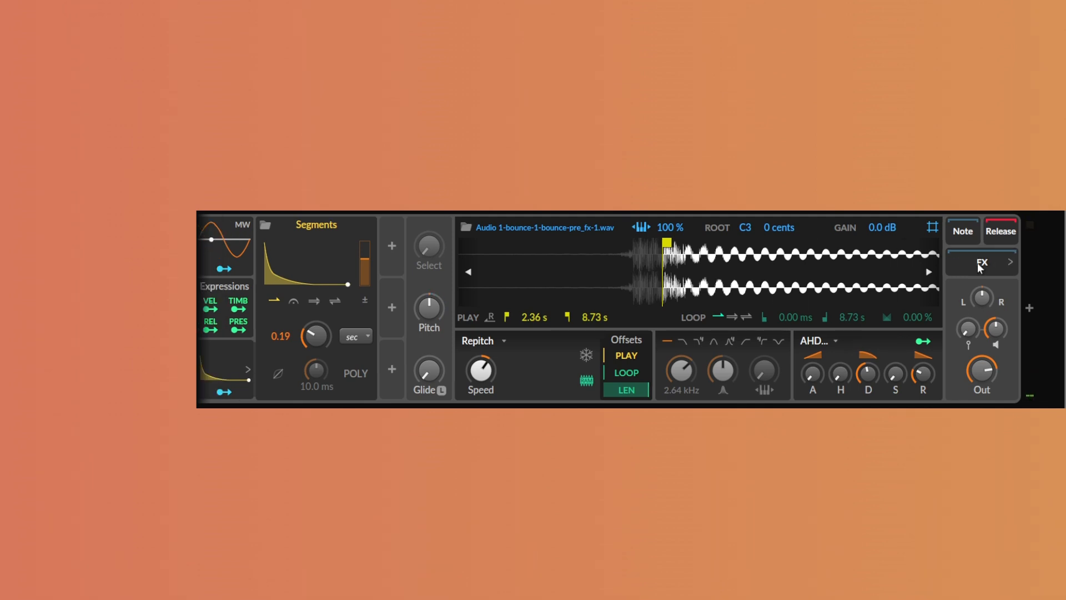
pyautogui.click(984, 262)
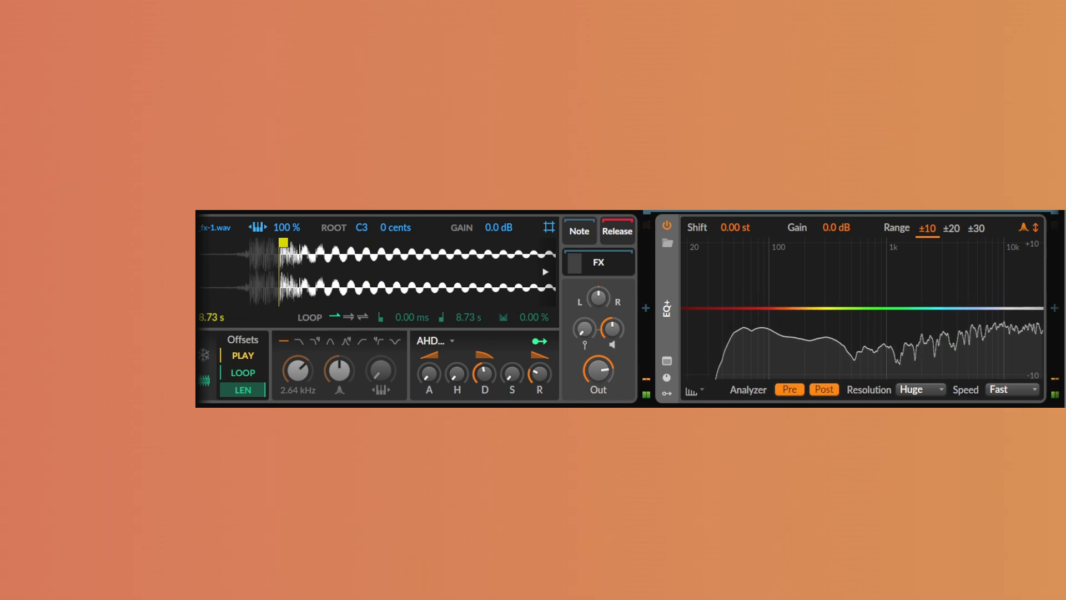
pyautogui.doubleClick(769, 308)
pyautogui.doubleClick(742, 308)
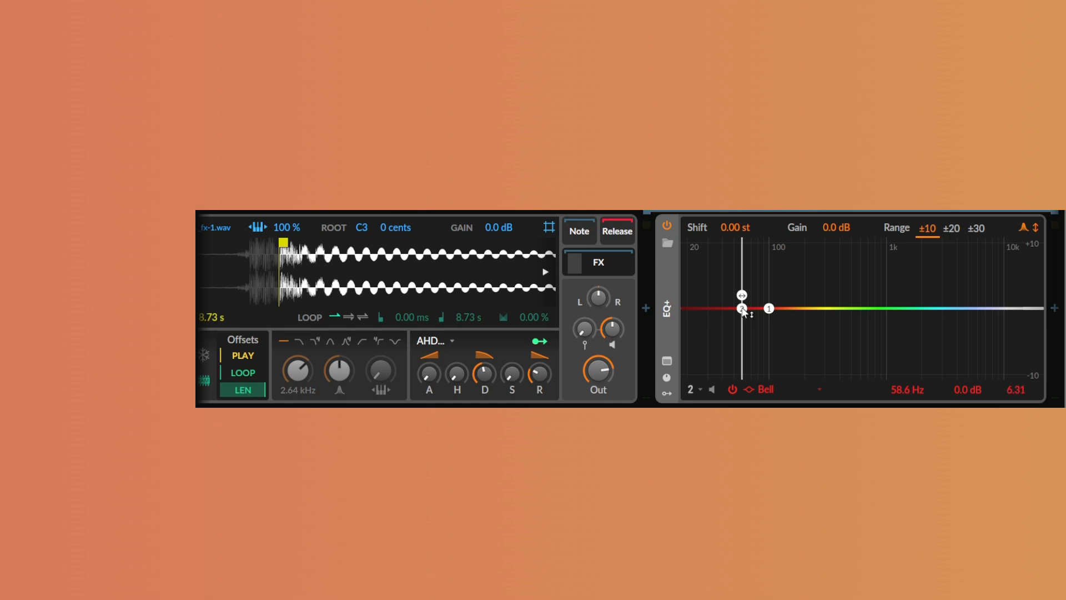
pyautogui.moveTo(742, 308); pyautogui.dragTo(738, 274)
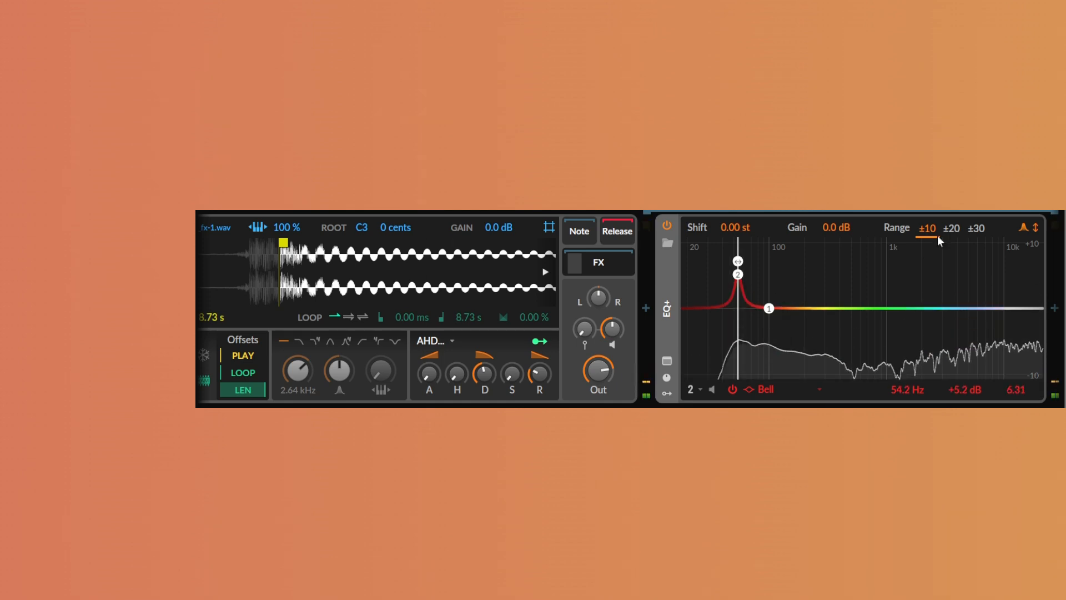
# Set the EQ+ range to ±30, band 1 to about 127 Hz, +9.7 dB, Q 7.94, and band 2 to 53.6 Hz, +15.1 dB
pyautogui.click(977, 229)
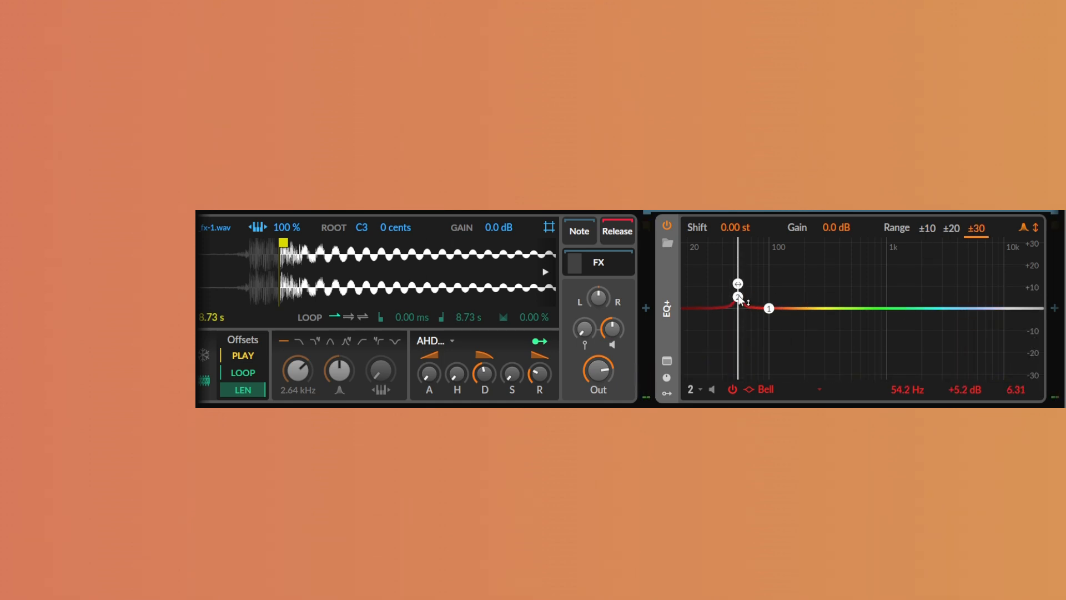
pyautogui.moveTo(739, 300); pyautogui.dragTo(770, 290)
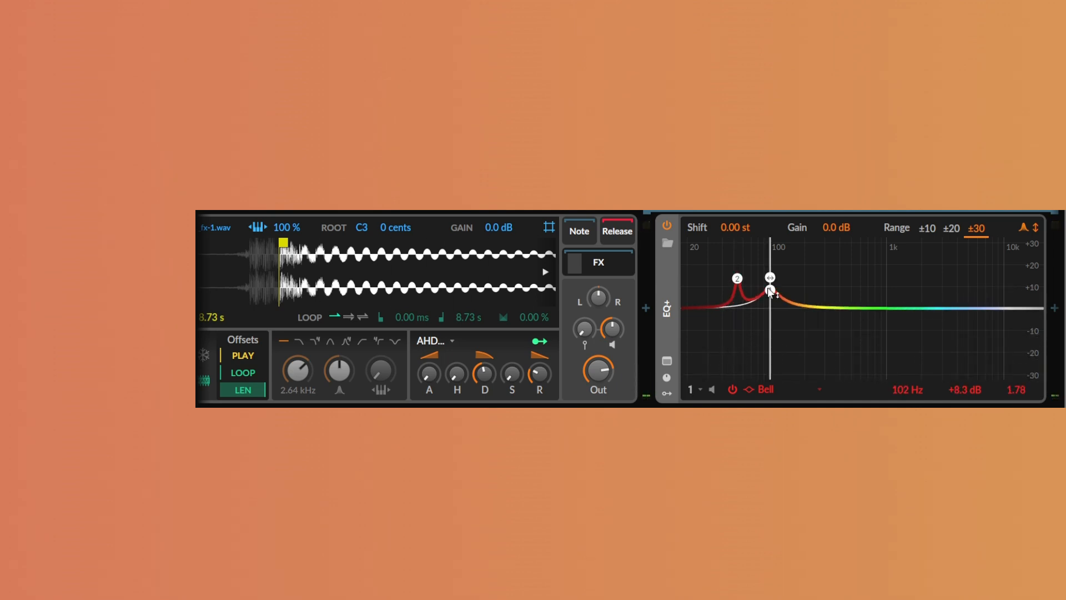
pyautogui.scroll(5, 770, 289)
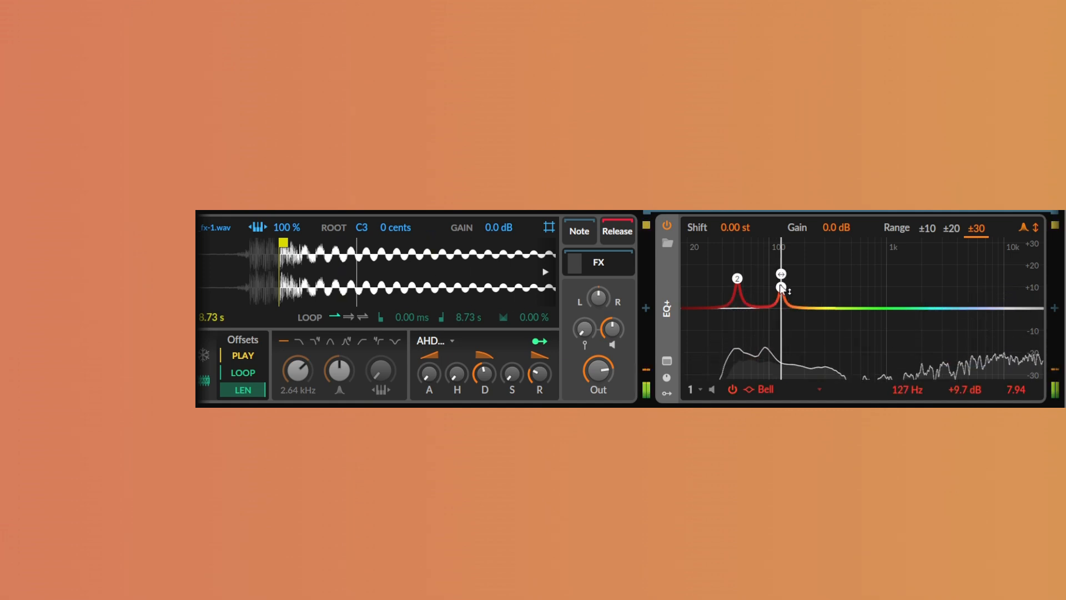
pyautogui.moveTo(782, 277)
pyautogui.mouseDown()
pyautogui.moveTo(760, 280)
pyautogui.moveTo(767, 289)
pyautogui.moveTo(739, 279)
pyautogui.mouseUp()
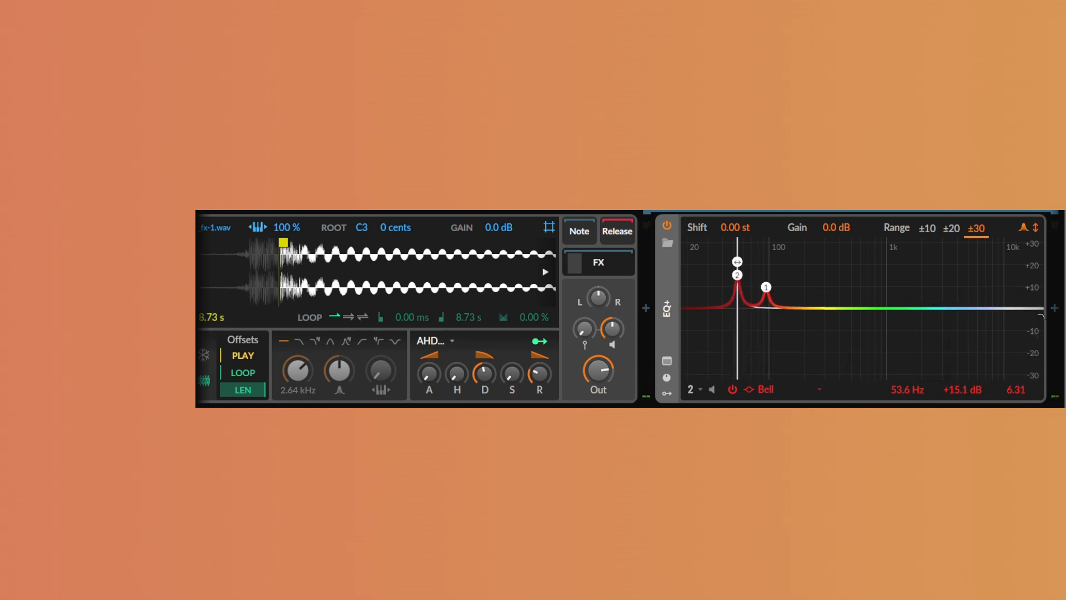
# Add a high-cut band at about 1.13 kHz and a bell cut at about 255 Hz, -6.1 dB
pyautogui.moveTo(1041, 316)
pyautogui.mouseDown()
pyautogui.moveTo(947, 308)
pyautogui.moveTo(929, 320)
pyautogui.moveTo(888, 295)
pyautogui.moveTo(892, 255)
pyautogui.mouseUp()
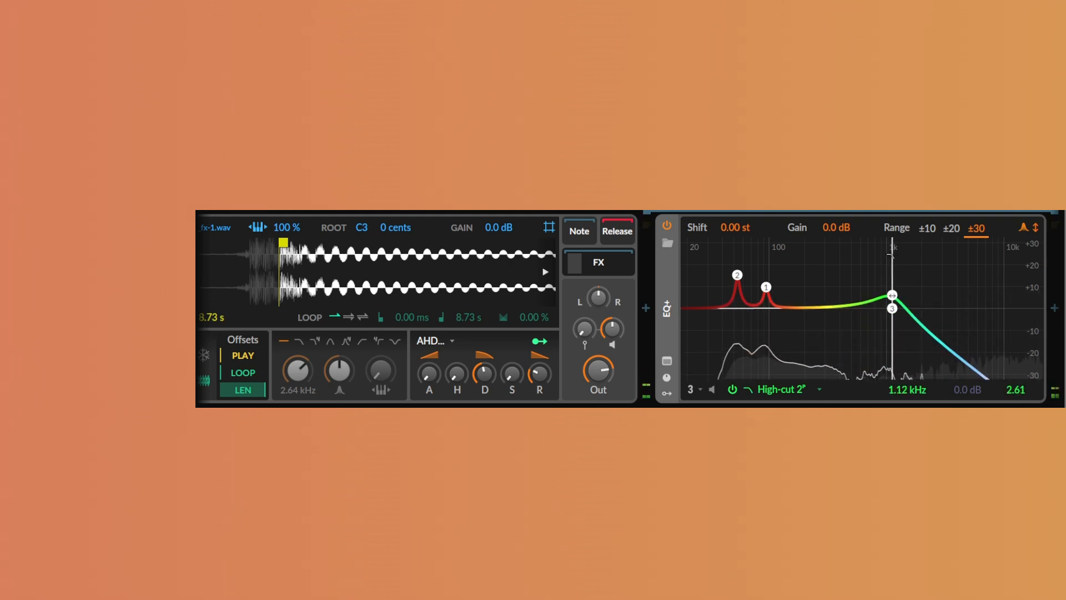
pyautogui.doubleClick(816, 308)
pyautogui.moveTo(817, 309); pyautogui.dragTo(818, 324)
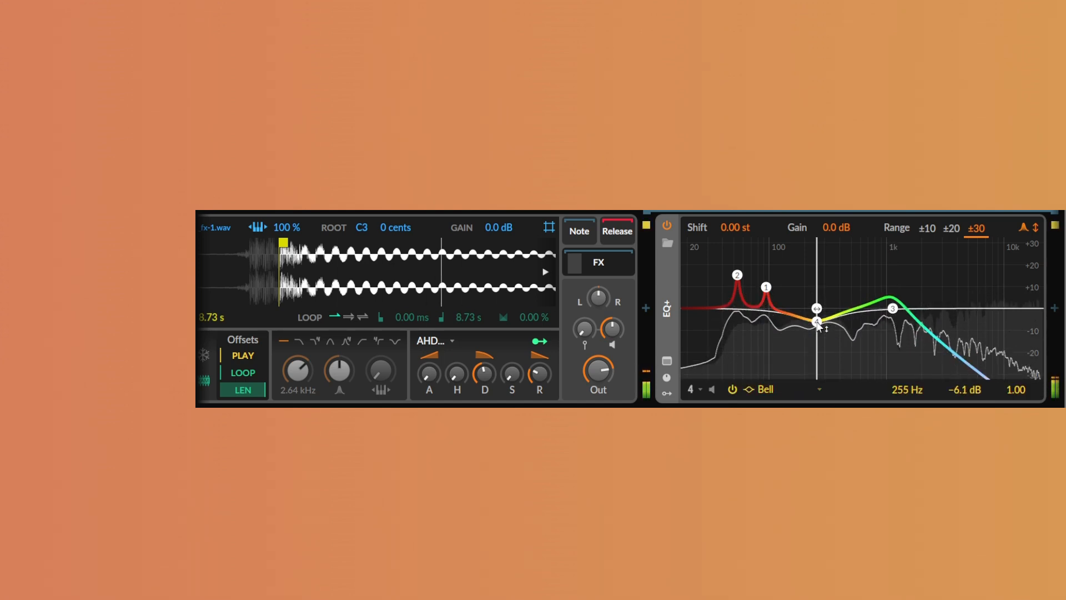
# Add a Transient Control after the EQ+ in the Sampler's FX chain and raise its attack gain
pyautogui.moveTo(888, 406); pyautogui.dragTo(918, 406)
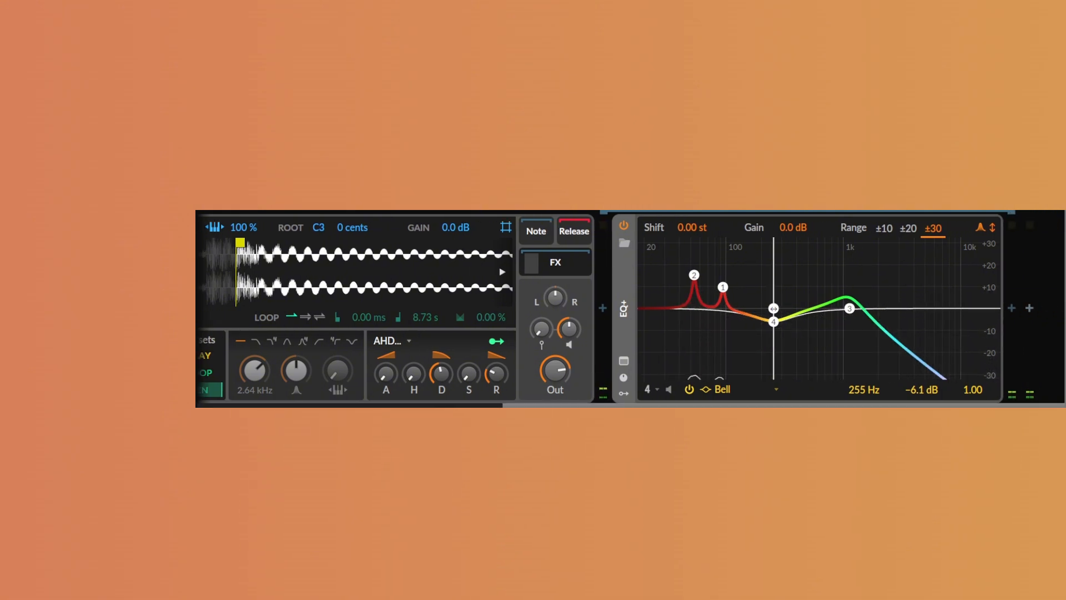
pyautogui.click(1012, 307)
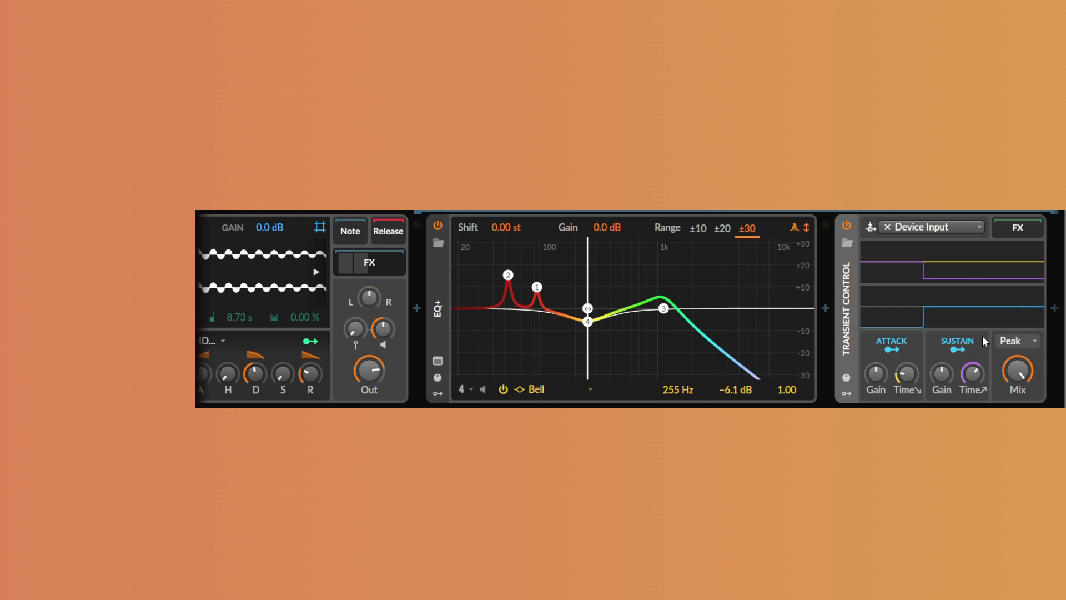
pyautogui.moveTo(876, 372); pyautogui.dragTo(875, 325)
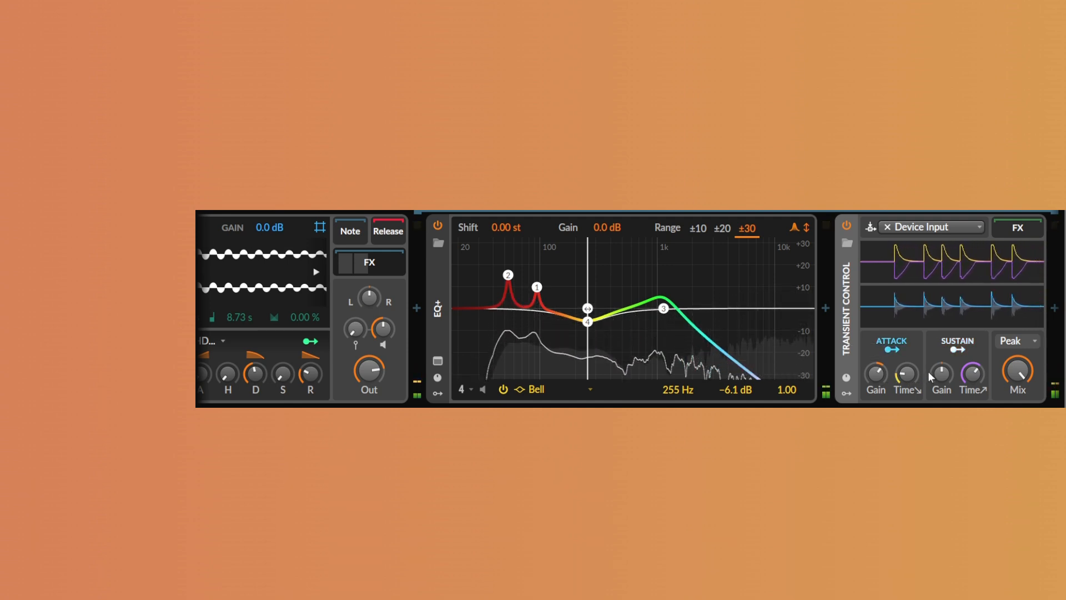
# Lower the Transient Control's sustain gain, then add a Filter+ after it with Push shaping and about +11.9 dB drive
pyautogui.moveTo(940, 372); pyautogui.dragTo(993, 406)
pyautogui.click(1012, 313)
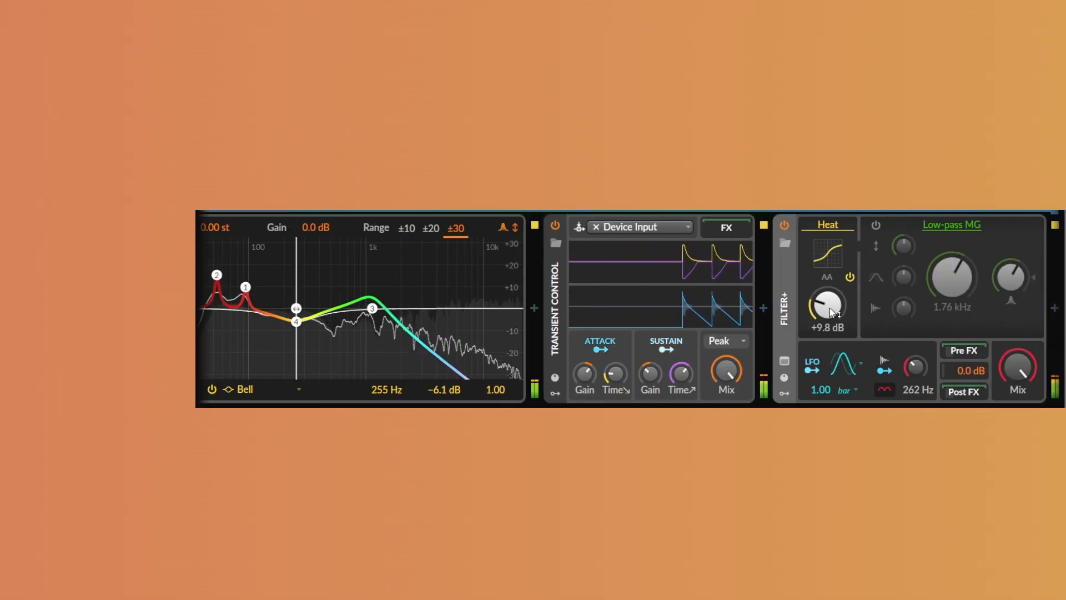
pyautogui.moveTo(827, 305)
pyautogui.mouseDown()
pyautogui.moveTo(827, 280)
pyautogui.moveTo(828, 293)
pyautogui.mouseUp()
pyautogui.click(831, 226)
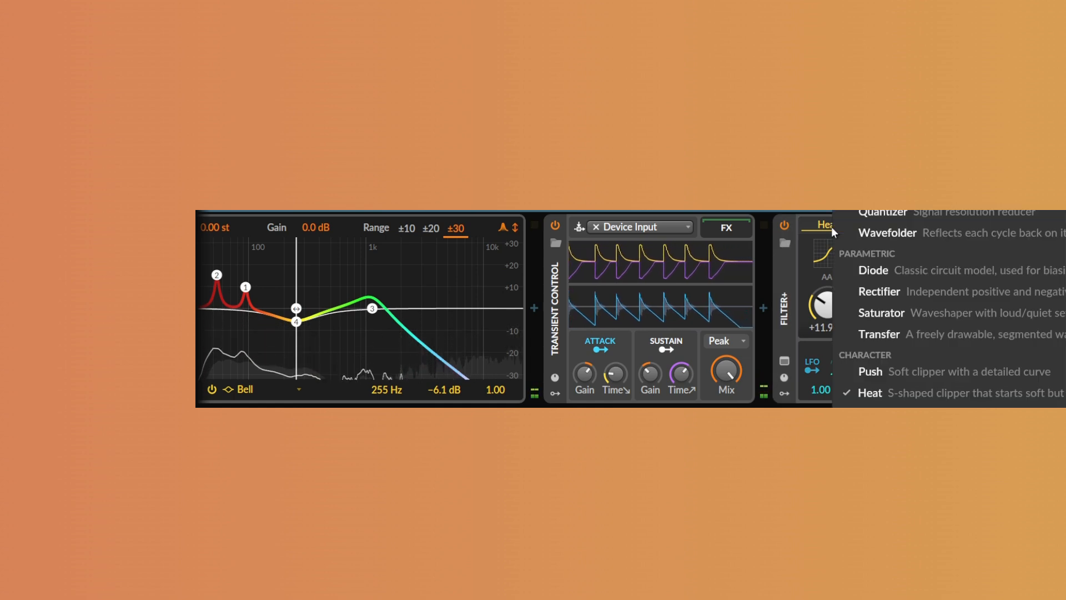
pyautogui.click(903, 371)
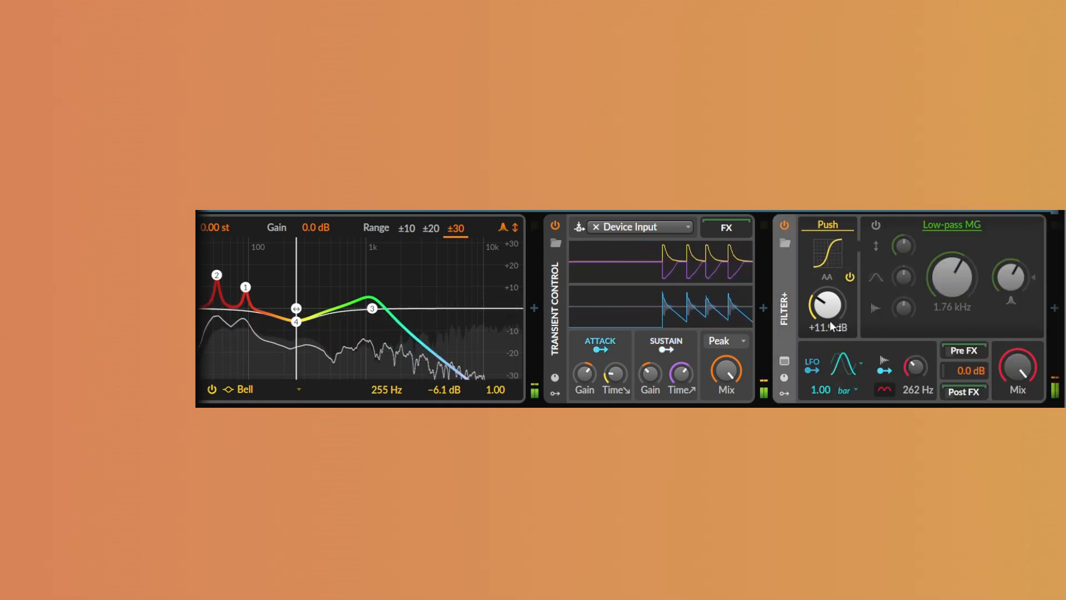
# Enable Make-up on the Over device, set its level to about -4.5 dB, and play the sound
pyautogui.hscroll(5, 1055, 316)
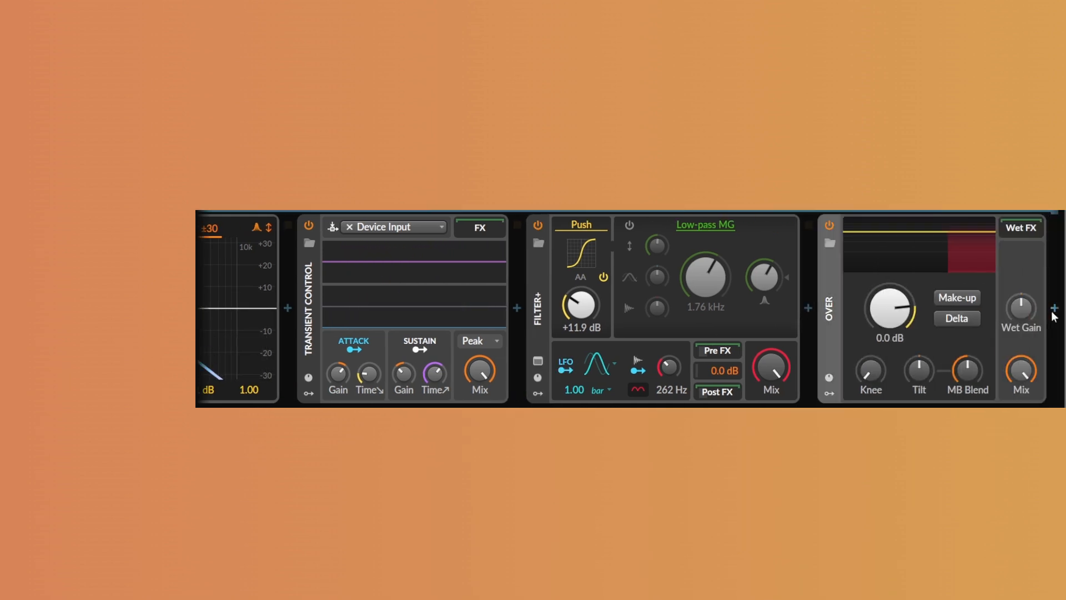
pyautogui.click(970, 302)
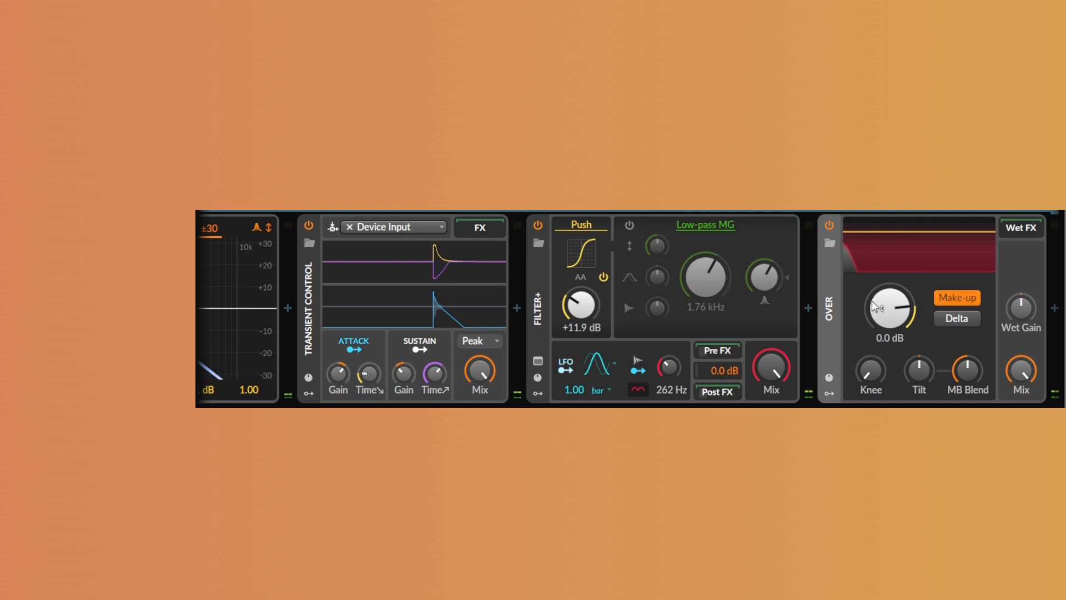
pyautogui.moveTo(876, 308); pyautogui.dragTo(875, 333)
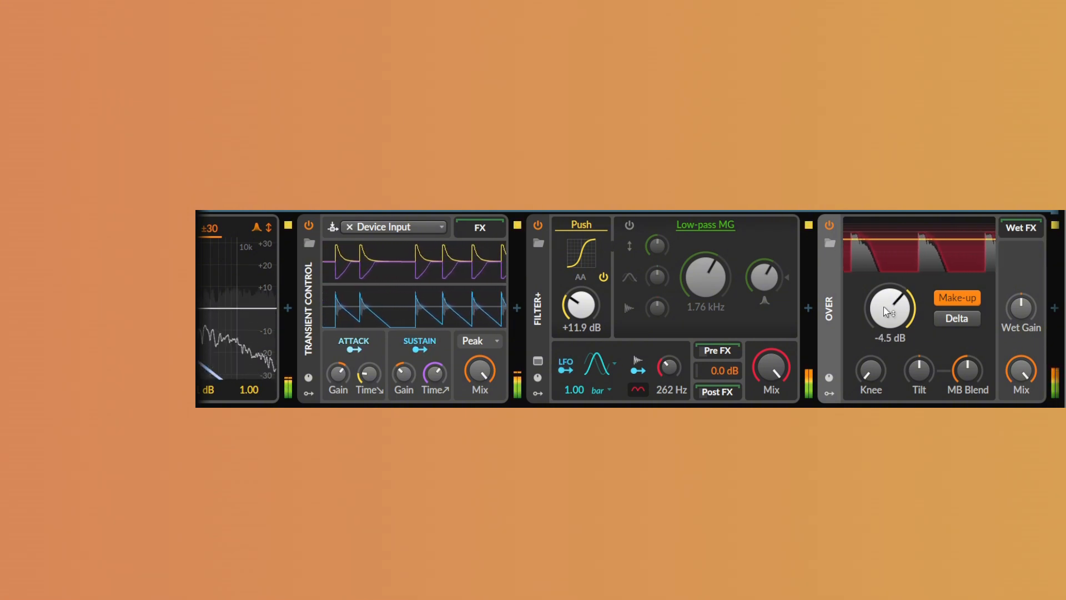
pyautogui.press('space')
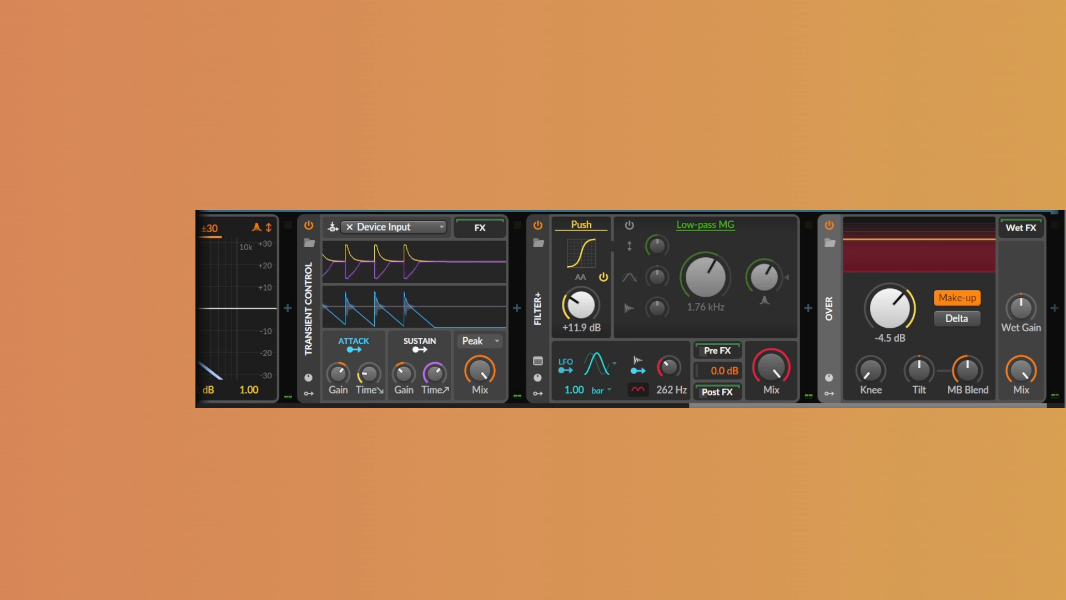
# Move the Sampler's play start marker to about 6.31 s in the sample
pyautogui.moveTo(891, 407); pyautogui.dragTo(417, 406)
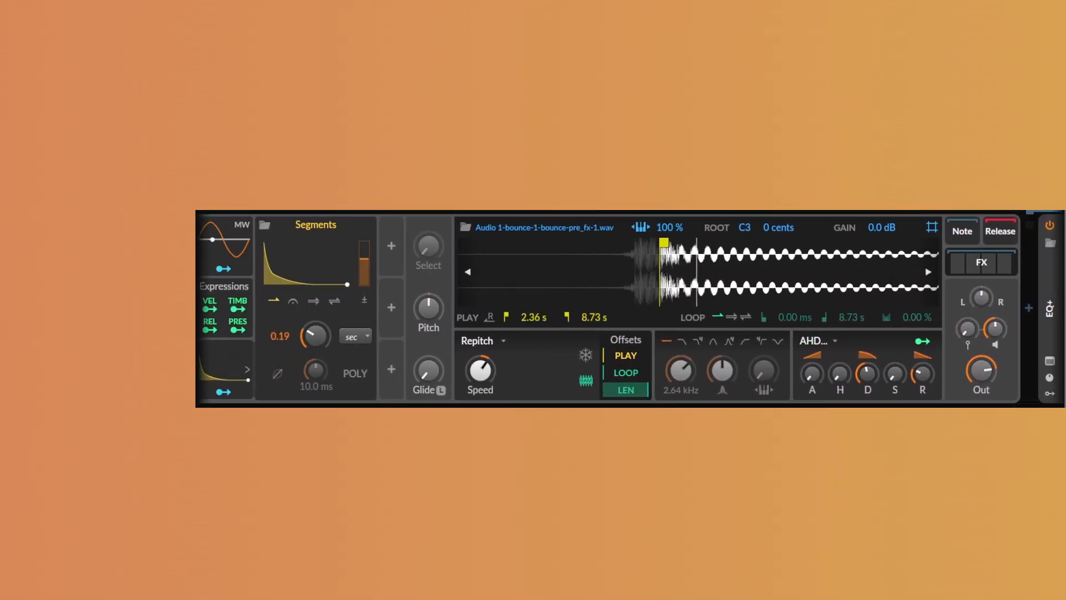
pyautogui.moveTo(539, 279)
pyautogui.mouseDown()
pyautogui.moveTo(491, 275)
pyautogui.moveTo(561, 243)
pyautogui.moveTo(690, 245)
pyautogui.mouseUp()
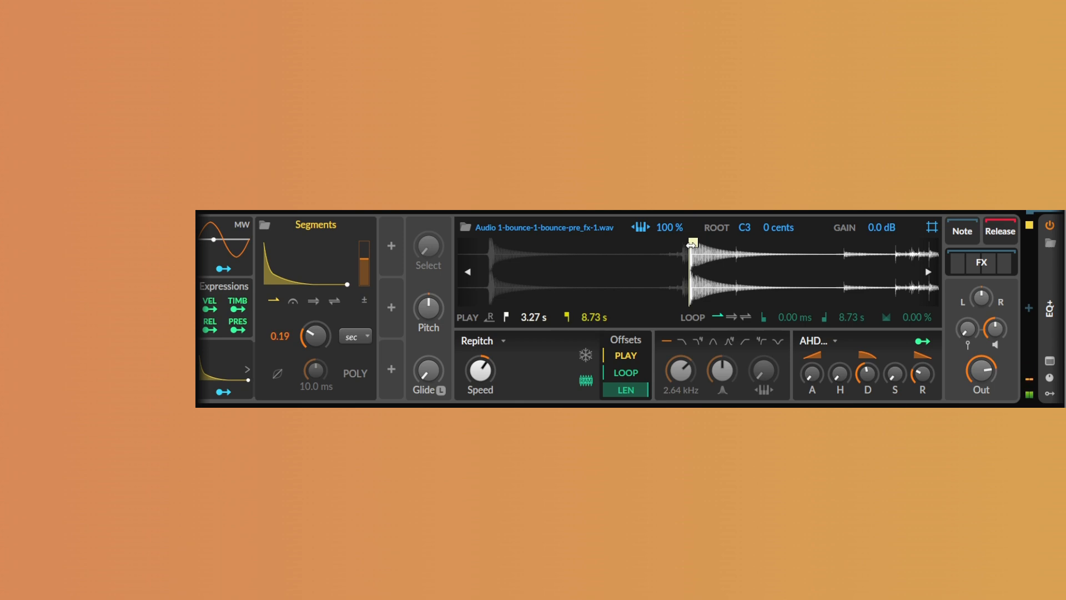
pyautogui.moveTo(693, 244); pyautogui.dragTo(717, 246)
pyautogui.moveTo(850, 266); pyautogui.dragTo(577, 267)
pyautogui.click(688, 243)
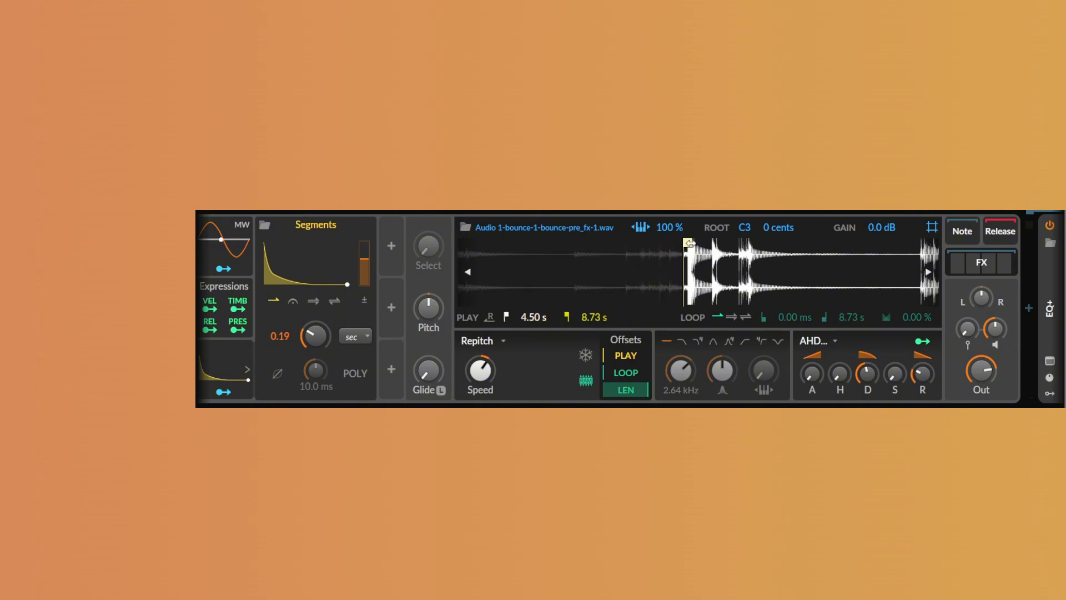
pyautogui.moveTo(688, 243); pyautogui.dragTo(750, 246)
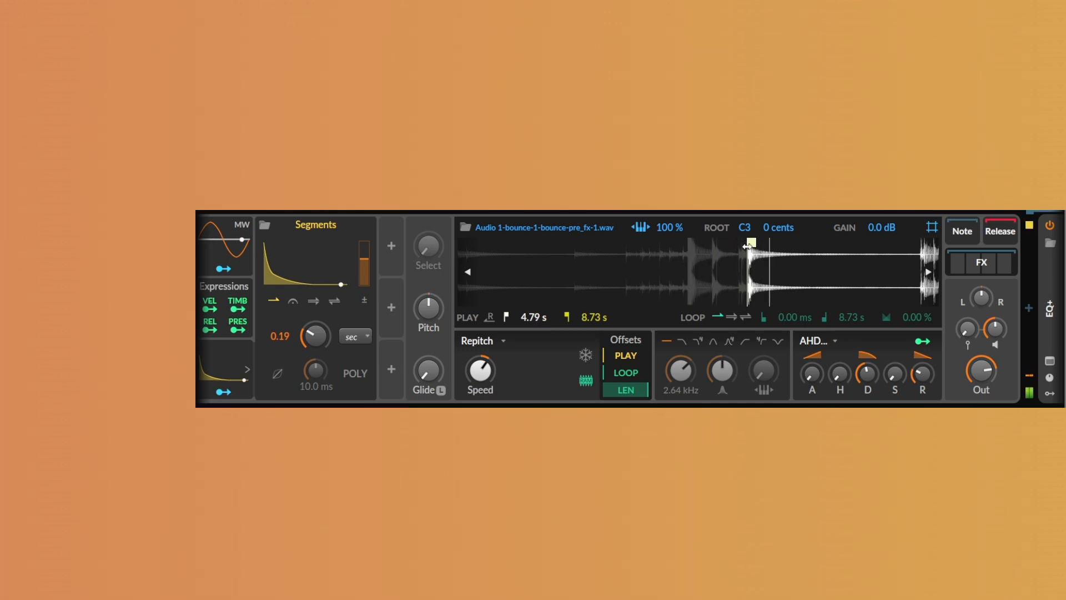
pyautogui.moveTo(747, 247)
pyautogui.mouseDown()
pyautogui.moveTo(890, 246)
pyautogui.moveTo(681, 274)
pyautogui.moveTo(582, 274)
pyautogui.moveTo(580, 242)
pyautogui.moveTo(606, 243)
pyautogui.mouseUp()
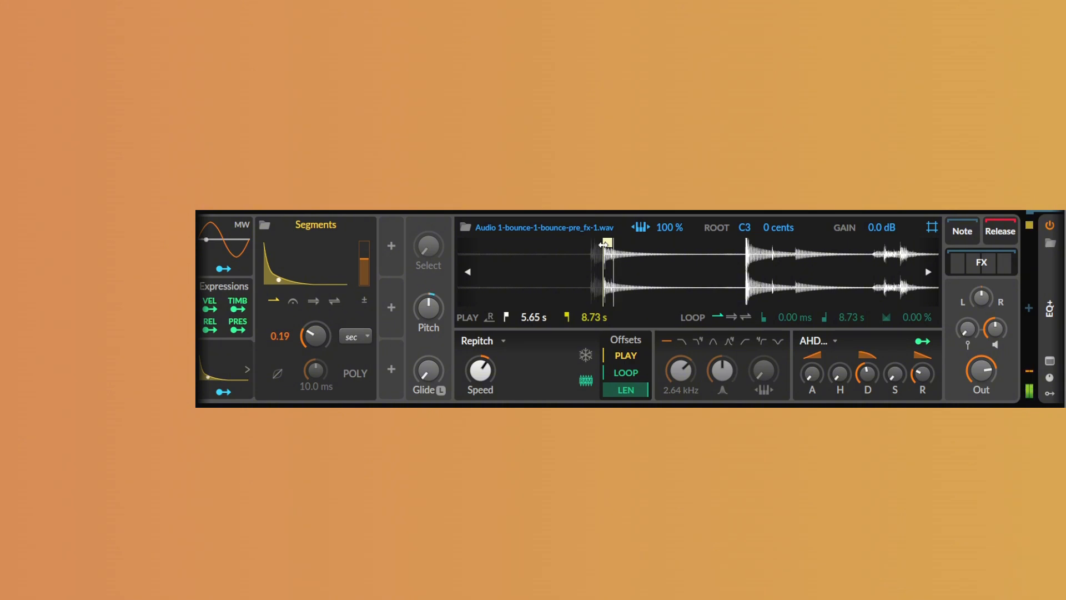
pyautogui.moveTo(602, 245); pyautogui.dragTo(743, 250)
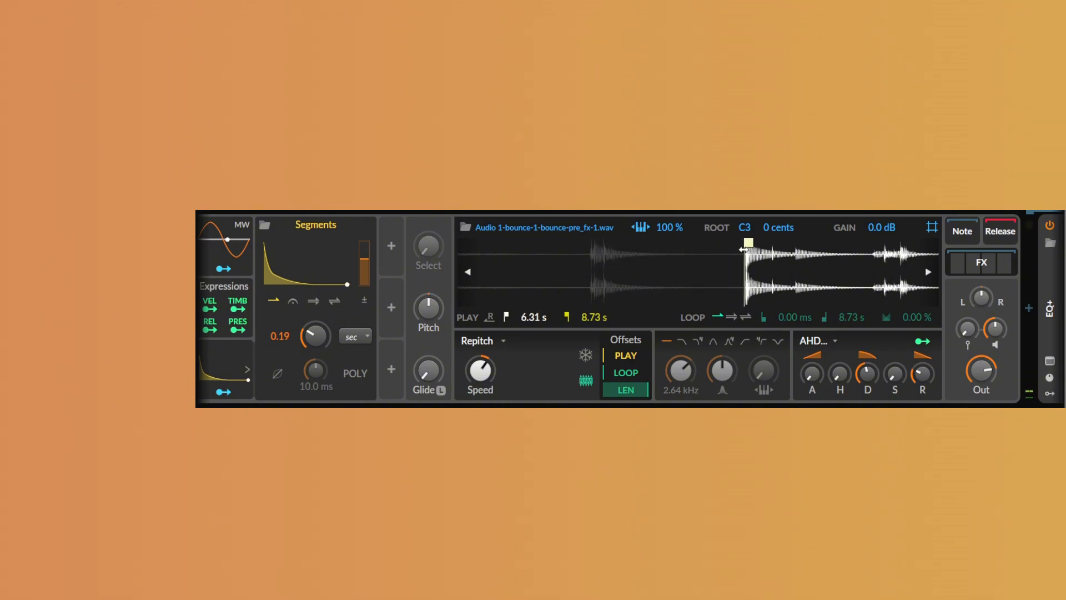